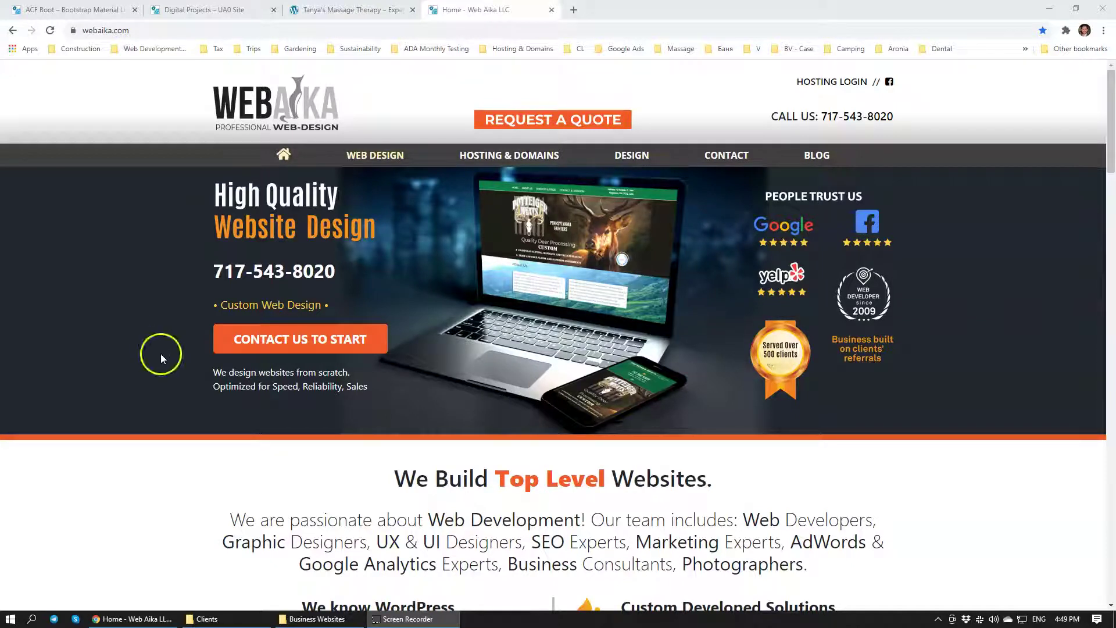
Open the 6A Solutions home page from the Digital Projects tab and browse its Latest news posts.
{"action": "left_click", "coordinate": [195, 9]}
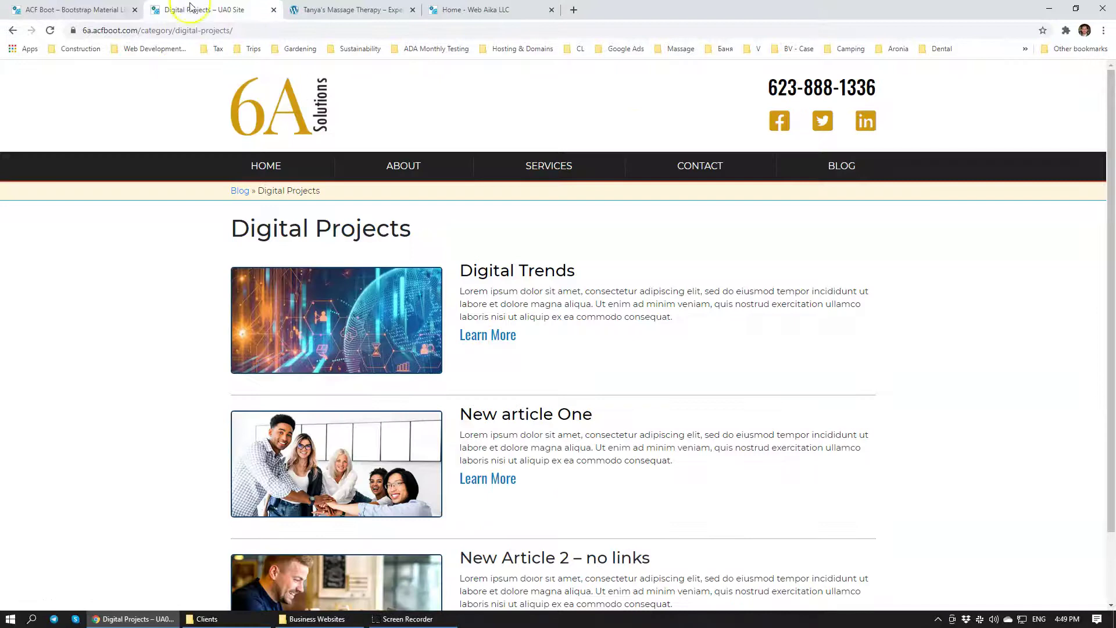
{"action": "left_click", "coordinate": [266, 166]}
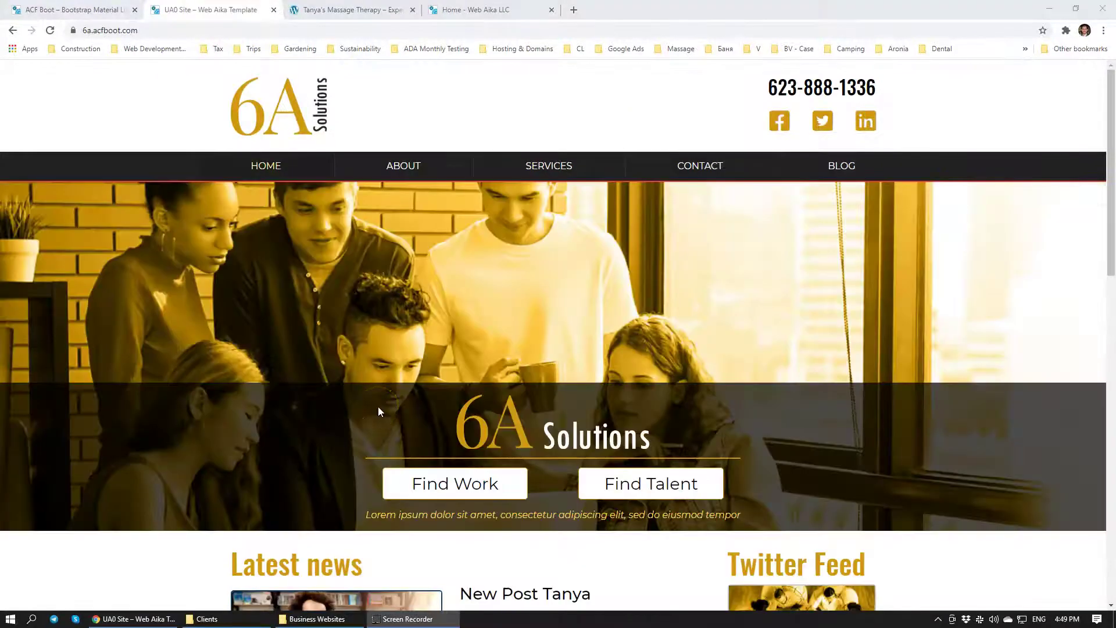
{"action": "scroll", "coordinate": [456, 308], "scroll_direction": "down", "scroll_amount": 7}
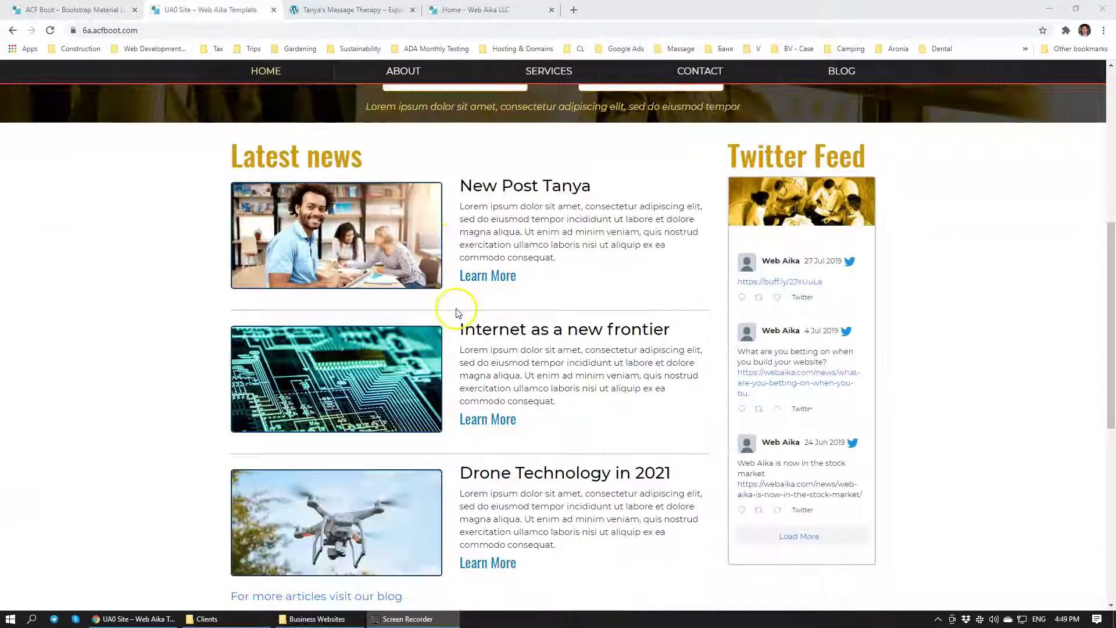
{"action": "scroll", "coordinate": [923, 390], "scroll_direction": "up", "scroll_amount": 1}
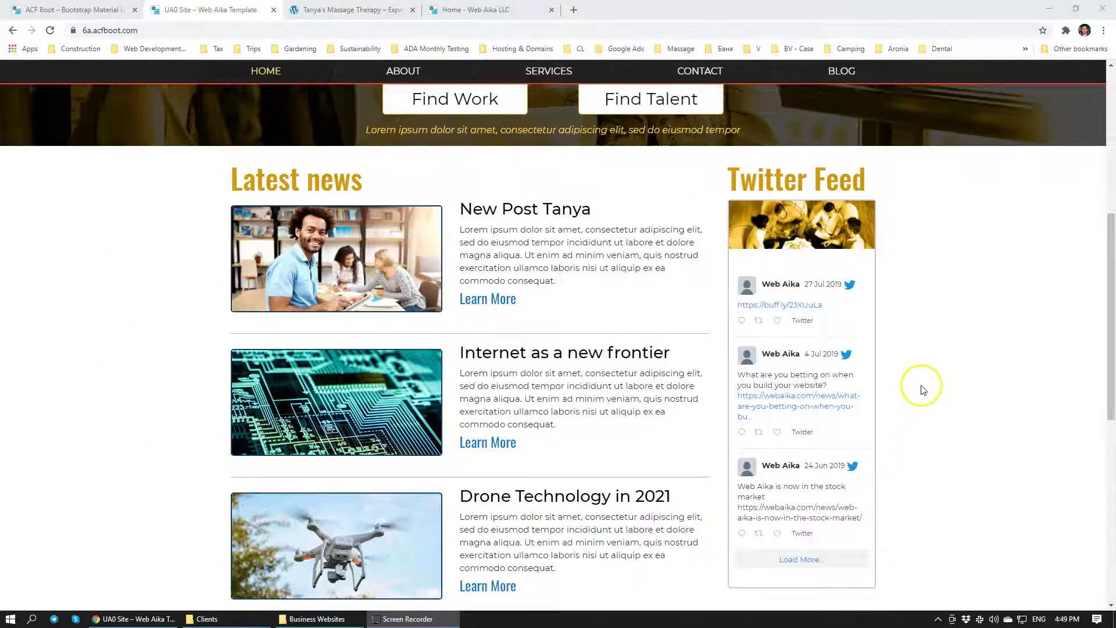
{"action": "scroll", "coordinate": [921, 388], "scroll_direction": "up", "scroll_amount": 2}
{"action": "scroll", "coordinate": [872, 355], "scroll_direction": "down", "scroll_amount": 2}
{"action": "scroll", "coordinate": [479, 523], "scroll_direction": "down", "scroll_amount": 2}
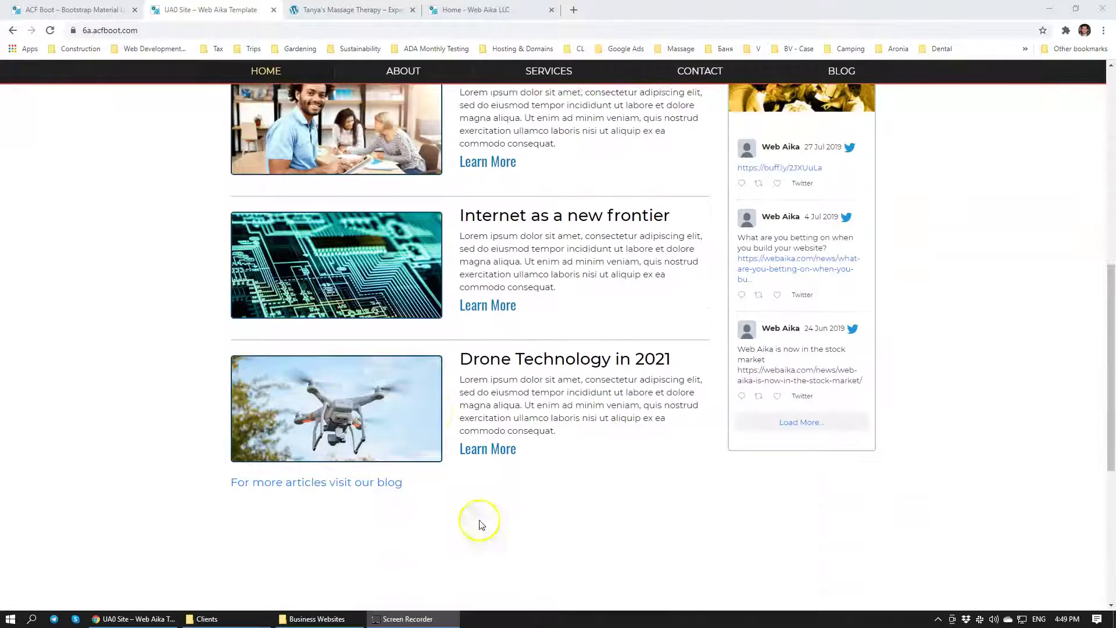
{"action": "scroll", "coordinate": [960, 382], "scroll_direction": "up", "scroll_amount": 2}
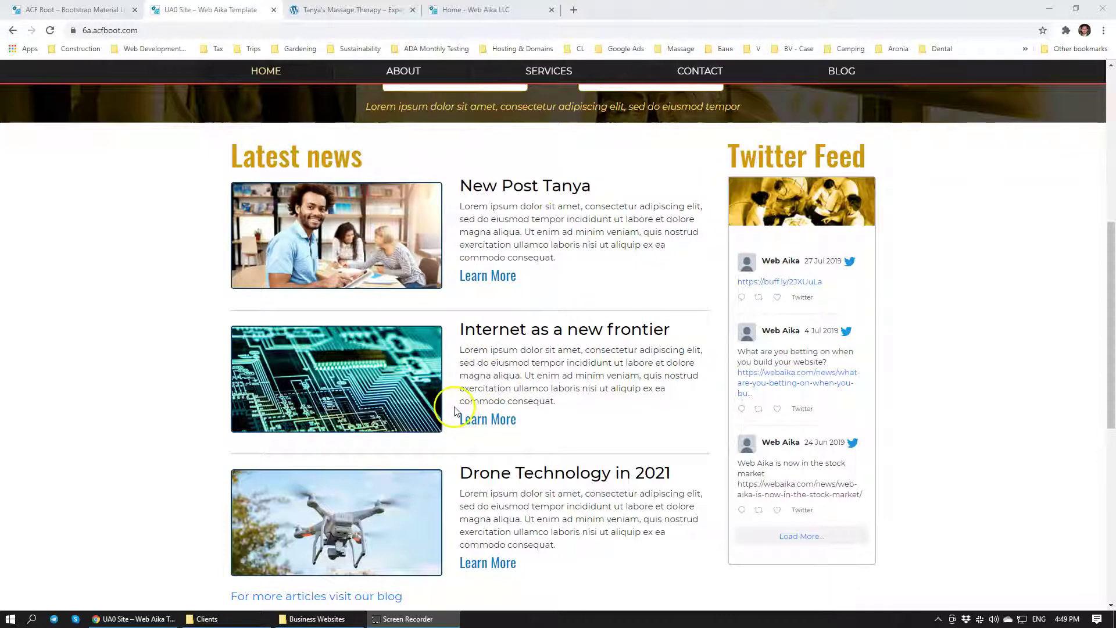
{"action": "scroll", "coordinate": [454, 418], "scroll_direction": "down", "scroll_amount": 2}
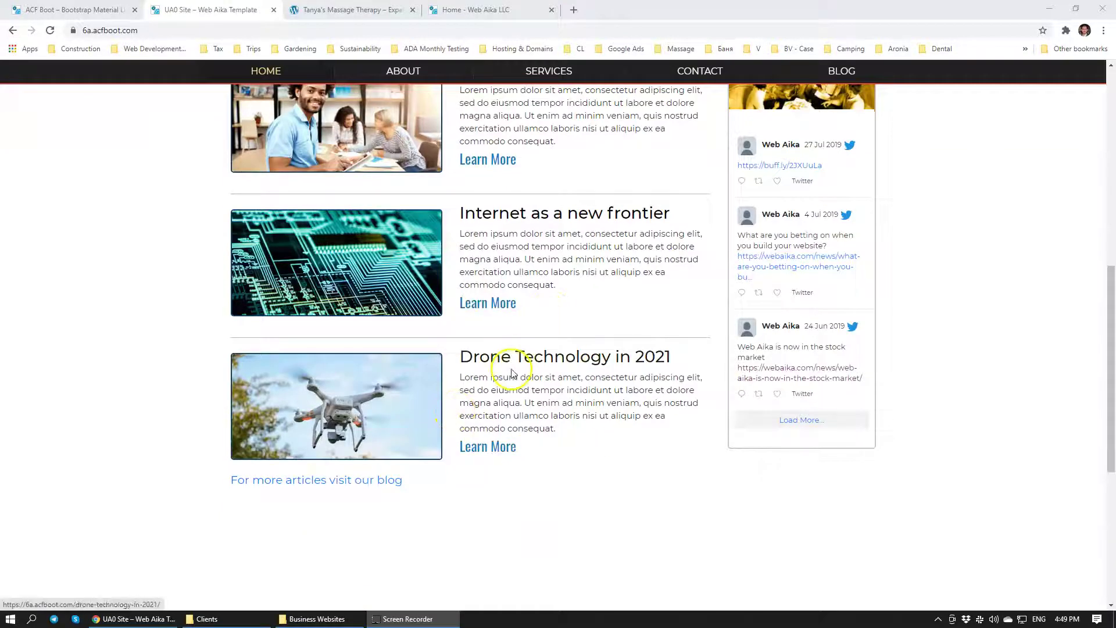
{"action": "scroll", "coordinate": [511, 372], "scroll_direction": "up", "scroll_amount": 2}
{"action": "scroll", "coordinate": [512, 373], "scroll_direction": "down", "scroll_amount": 2}
{"action": "scroll", "coordinate": [567, 469], "scroll_direction": "up", "scroll_amount": 2}
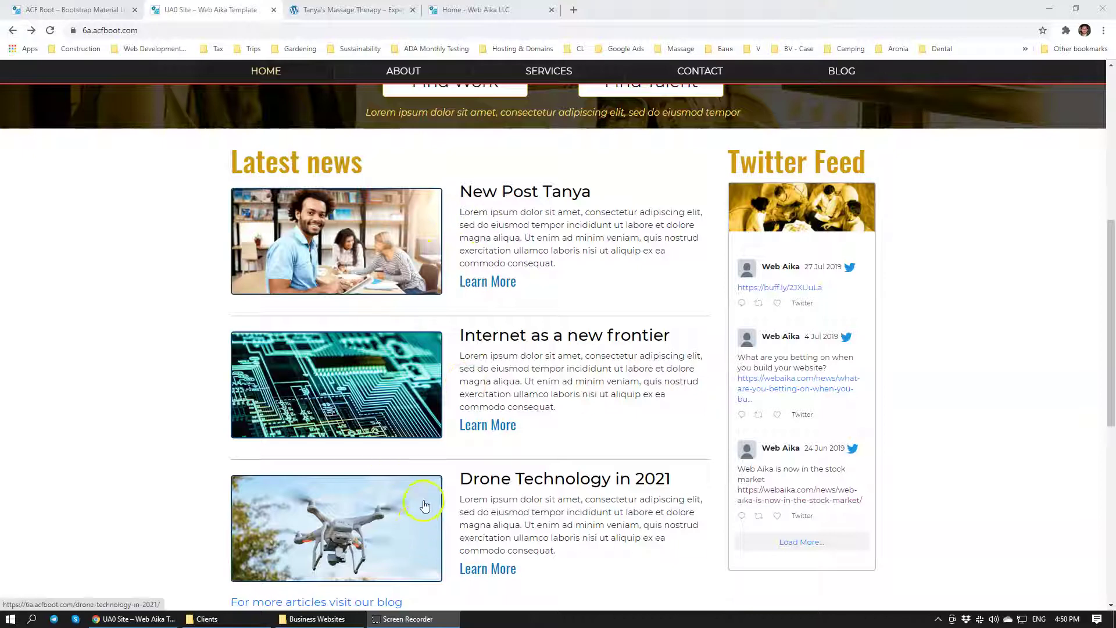
{"action": "scroll", "coordinate": [430, 479], "scroll_direction": "up", "scroll_amount": 1}
Open and read the 'Internet as a new frontier' article.
{"action": "left_click", "coordinate": [482, 482]}
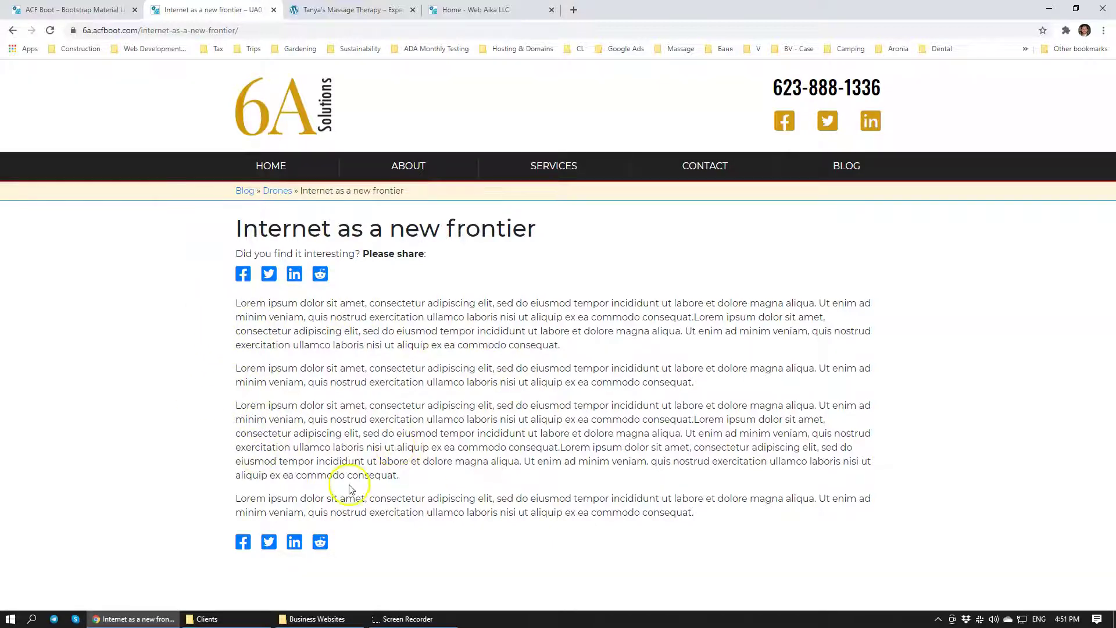
{"action": "left_click_drag", "start_coordinate": [351, 488], "coordinate": [288, 330]}
{"action": "left_click", "coordinate": [379, 369]}
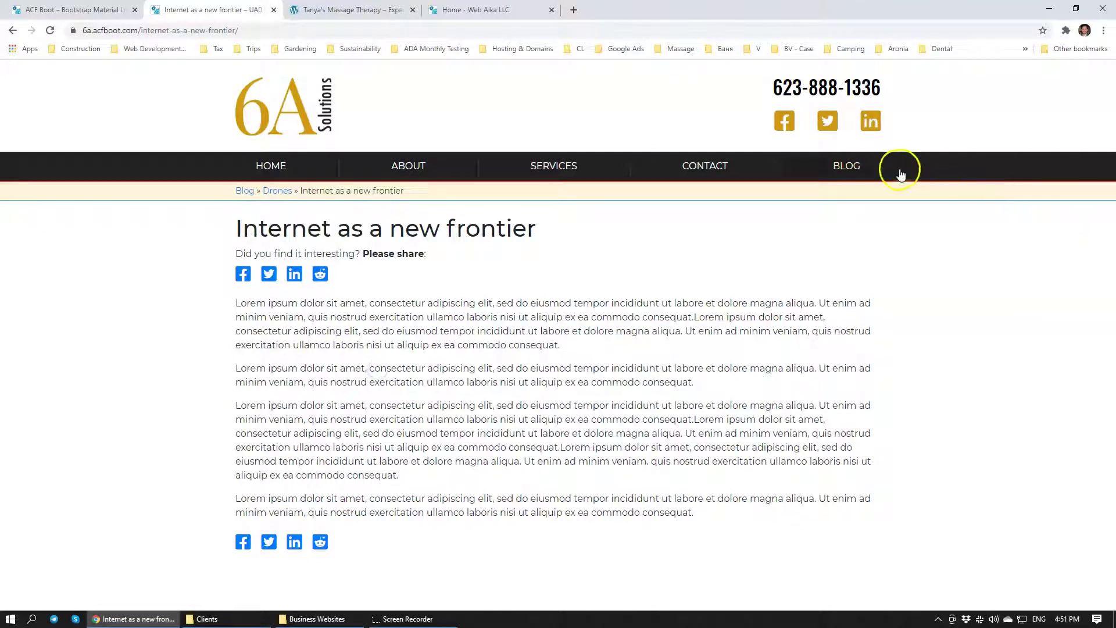
Return to the 6A Solutions home page and scroll through Latest news.
{"action": "left_click", "coordinate": [284, 172]}
{"action": "scroll", "coordinate": [358, 316], "scroll_direction": "down", "scroll_amount": 8}
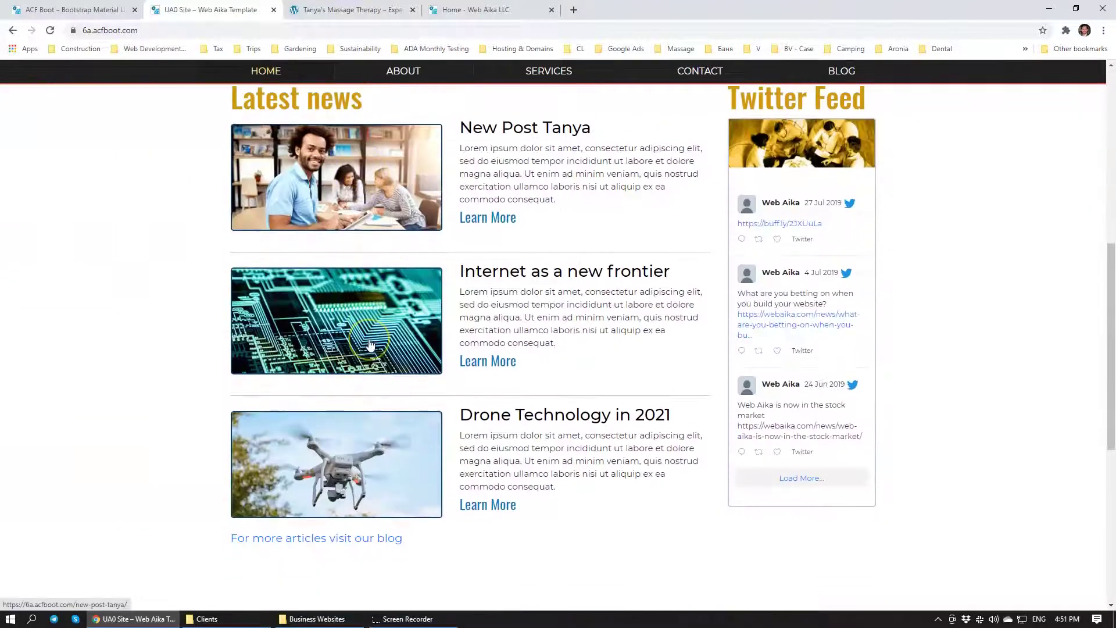
{"action": "scroll", "coordinate": [370, 344], "scroll_direction": "down", "scroll_amount": 2}
{"action": "scroll", "coordinate": [370, 345], "scroll_direction": "up", "scroll_amount": 3}
{"action": "scroll", "coordinate": [378, 358], "scroll_direction": "down", "scroll_amount": 3}
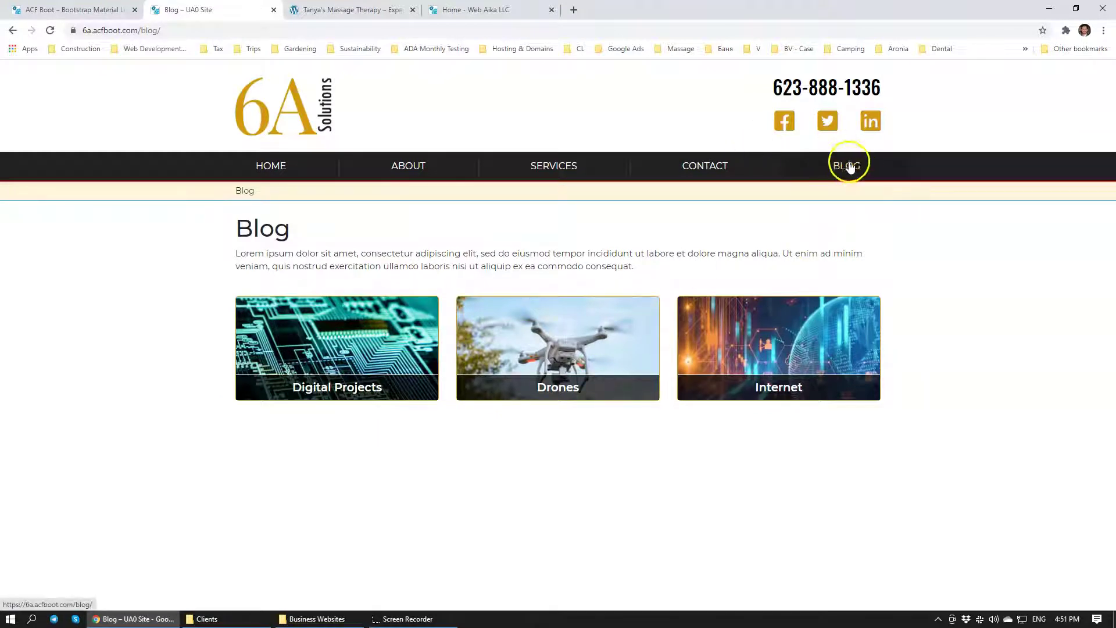
{"action": "left_click", "coordinate": [863, 174]}
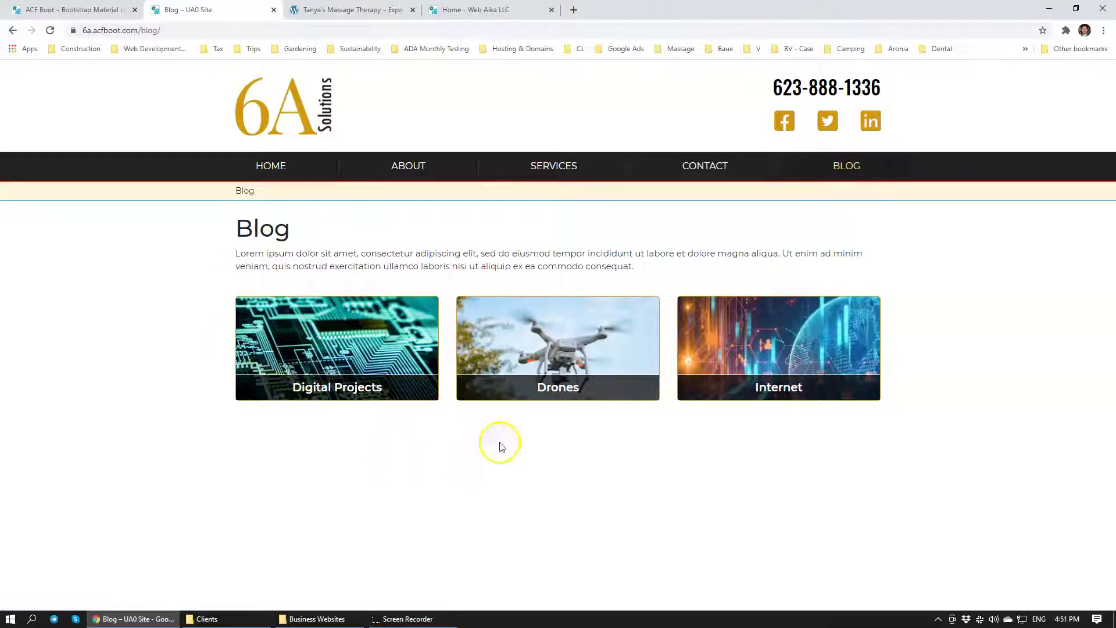
{"action": "left_click", "coordinate": [314, 388]}
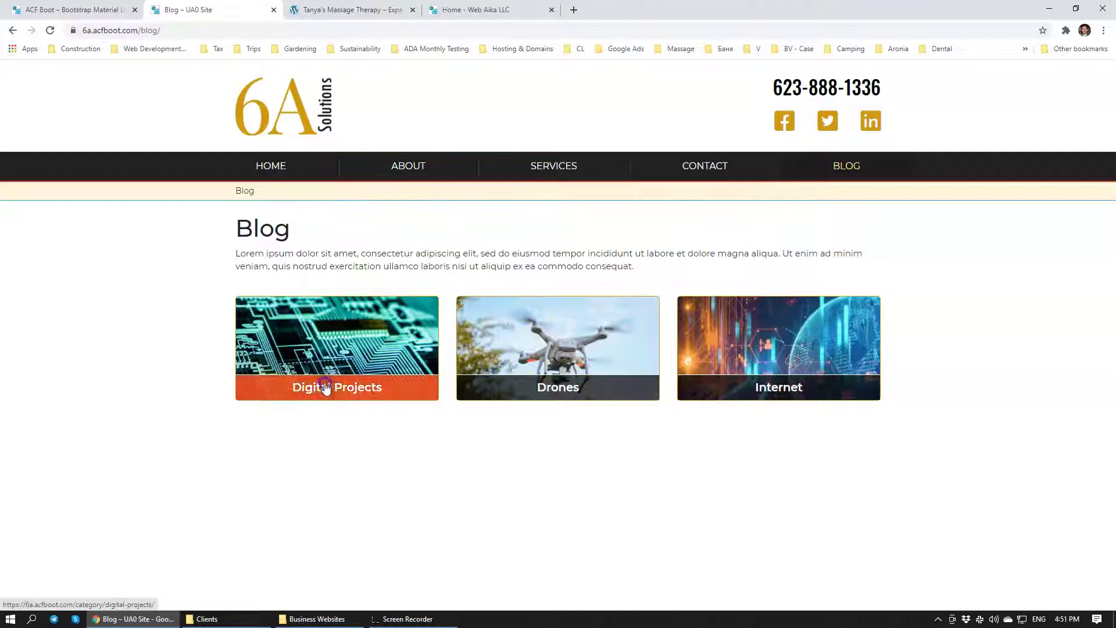
{"action": "scroll", "coordinate": [599, 387], "scroll_direction": "down", "scroll_amount": 2}
{"action": "scroll", "coordinate": [599, 386], "scroll_direction": "down", "scroll_amount": 1}
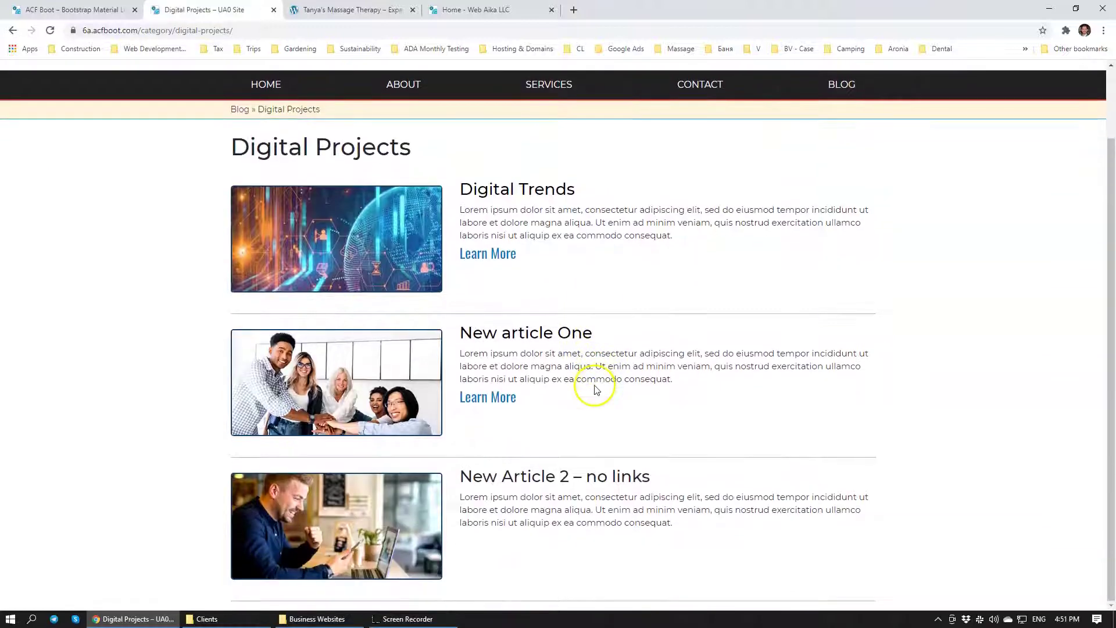
{"action": "scroll", "coordinate": [588, 394], "scroll_direction": "up", "scroll_amount": 3}
{"action": "key", "text": "alt+Left"}
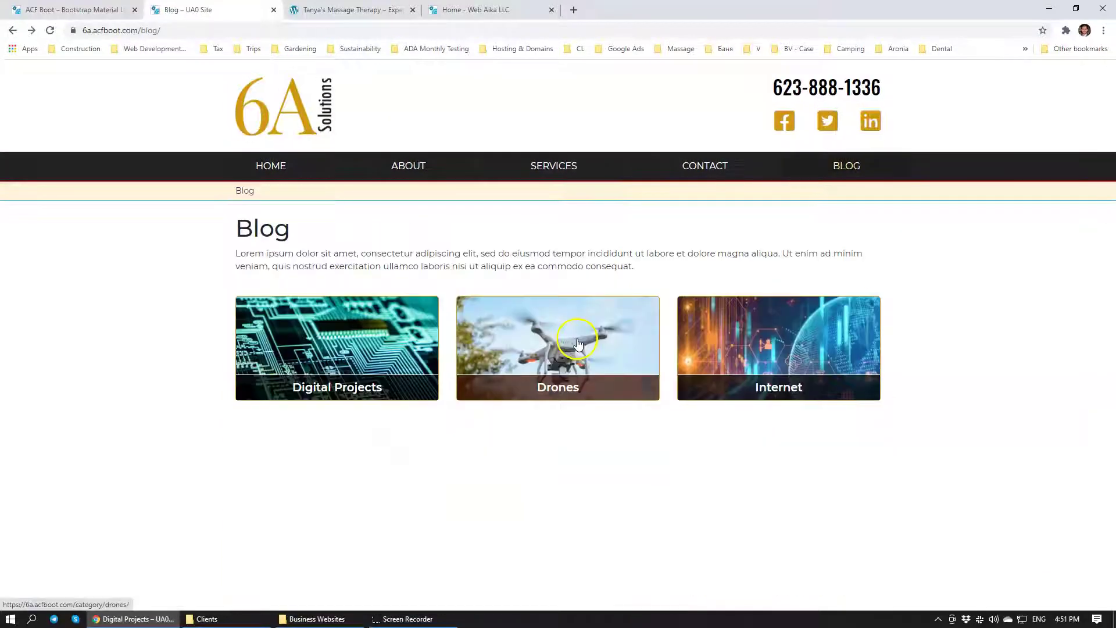
{"action": "left_click", "coordinate": [571, 362]}
{"action": "scroll", "coordinate": [474, 349], "scroll_direction": "down", "scroll_amount": 5}
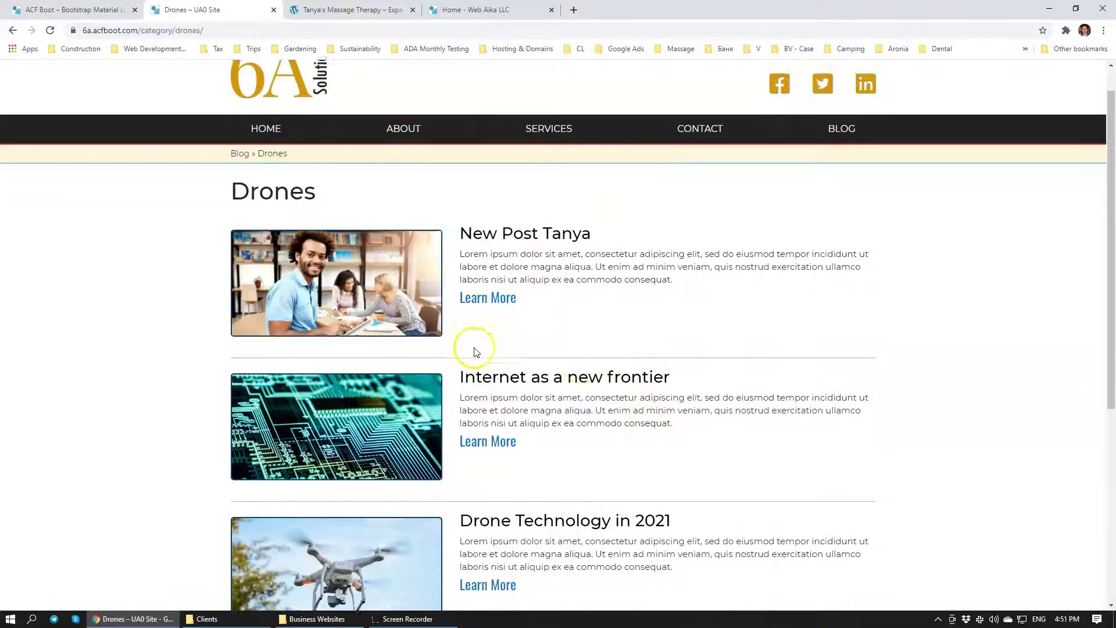
{"action": "scroll", "coordinate": [475, 352], "scroll_direction": "up", "scroll_amount": 5}
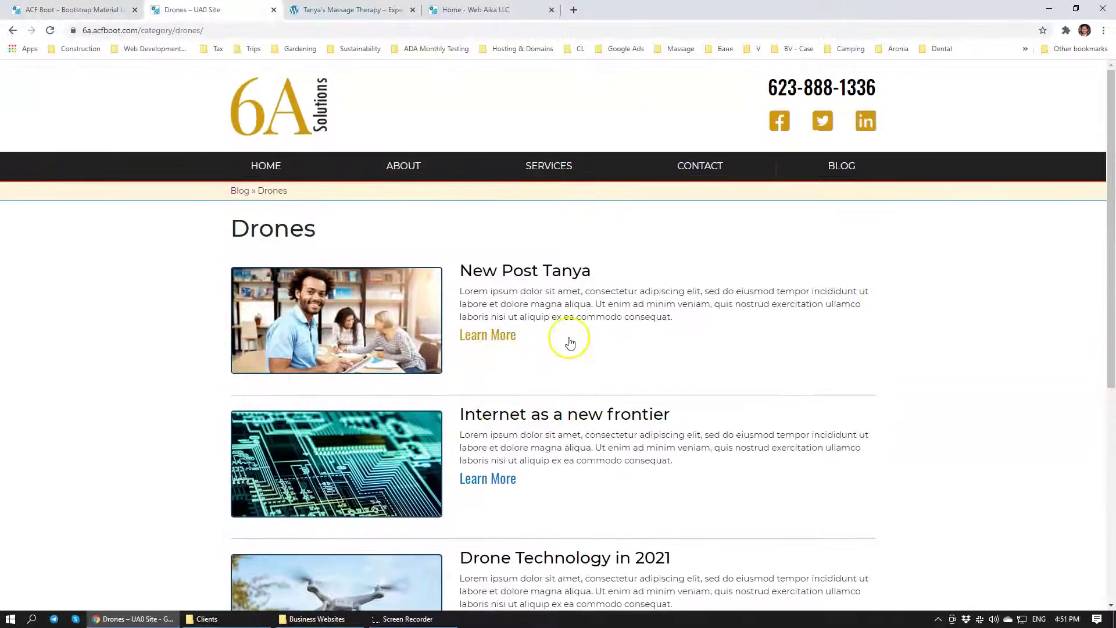
{"action": "key", "text": "alt+Left"}
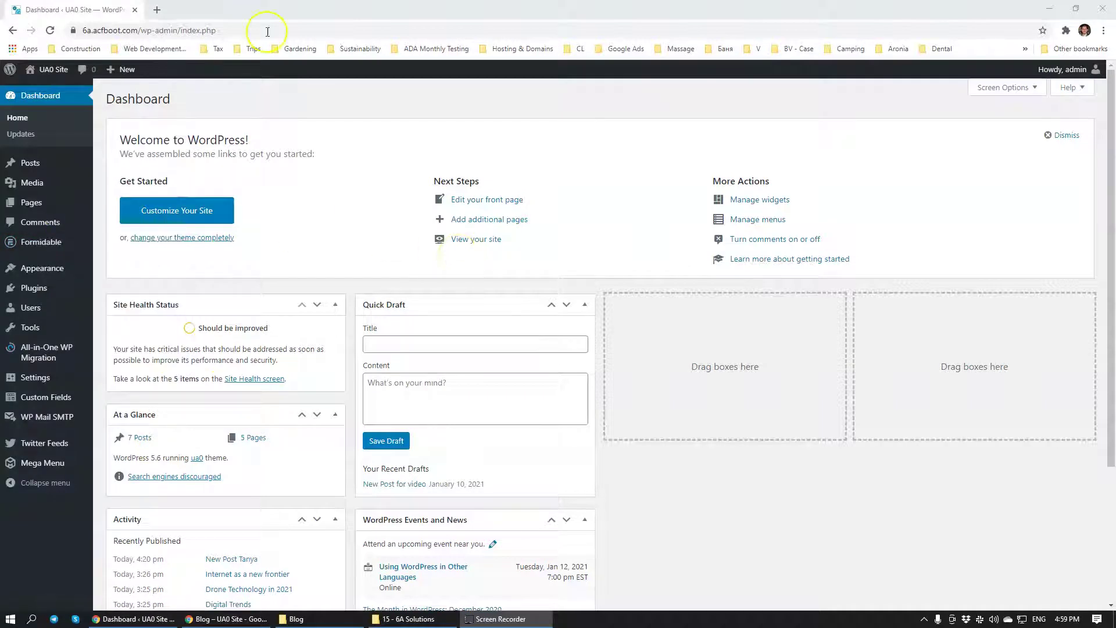
Open the WordPress list of all posts.
{"action": "left_click", "coordinate": [35, 163]}
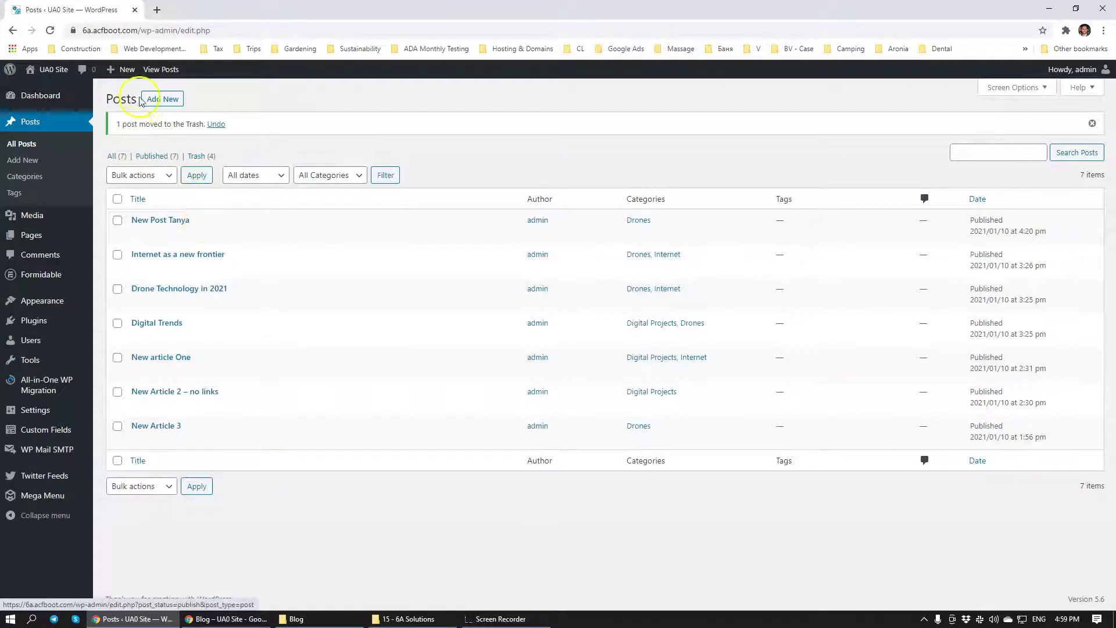
Title the new post 'Satellite Technologies', fixing the misspelling to 'Satellite'.
{"action": "left_click", "coordinate": [160, 99]}
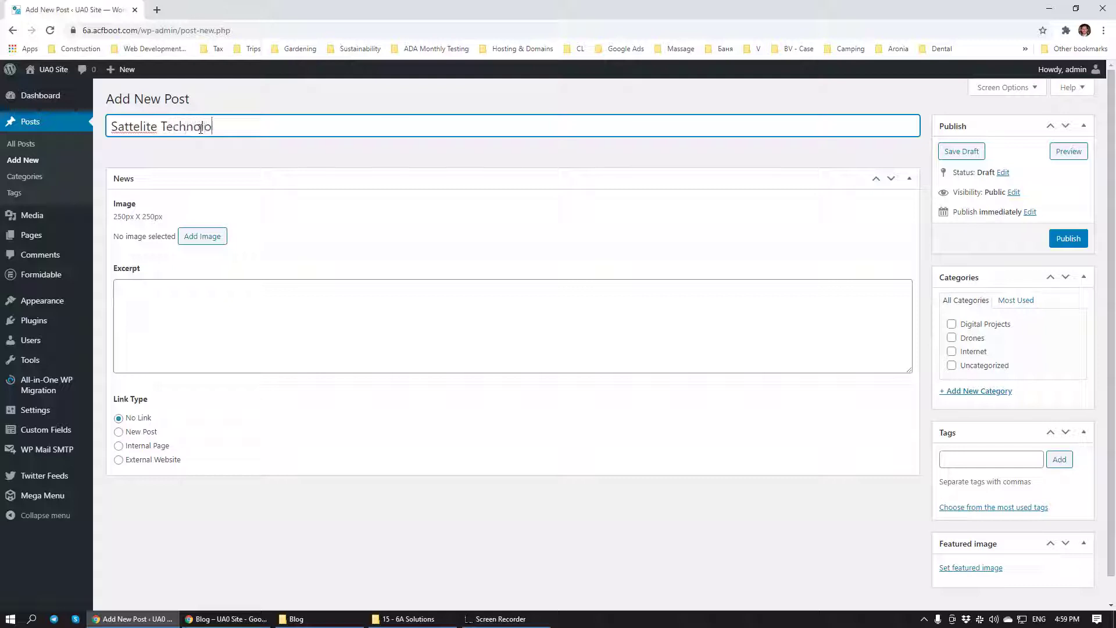
{"action": "right_click", "coordinate": [145, 126]}
{"action": "left_click", "coordinate": [172, 132]}
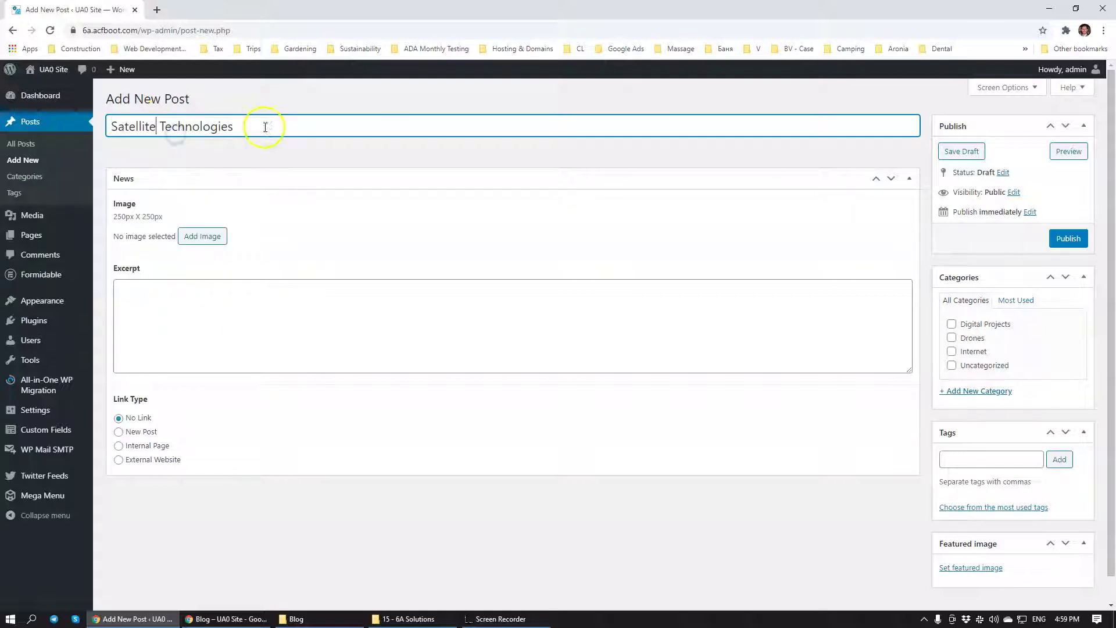
Paste a Lorem ipsum paragraph from the live site into the Excerpt, then maximize the Blog page.
{"action": "left_click", "coordinate": [218, 305]}
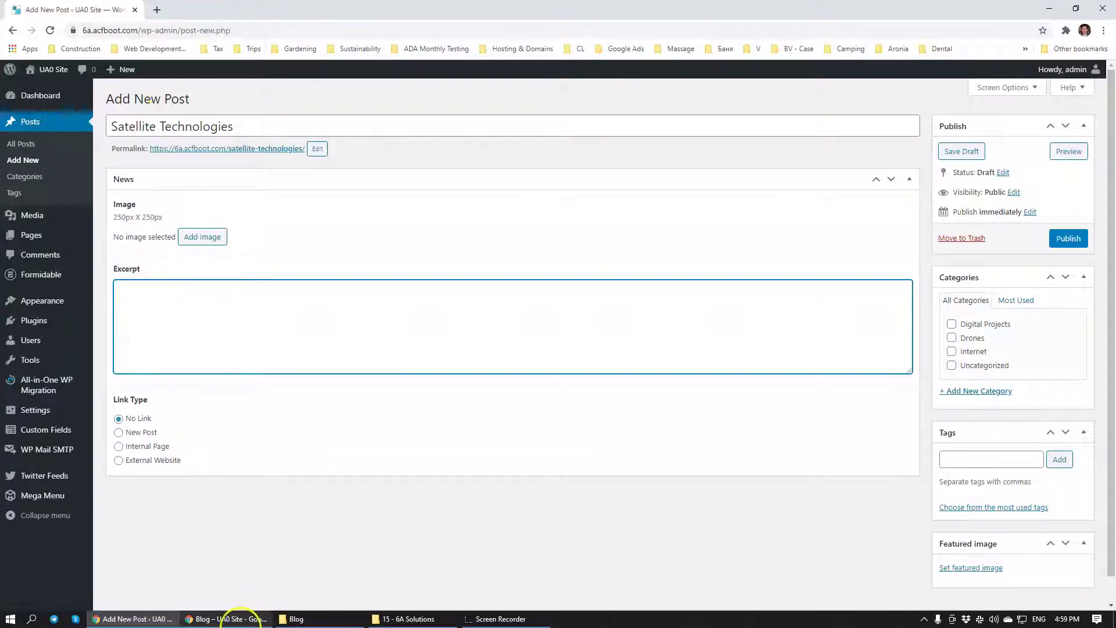
{"action": "left_click", "coordinate": [232, 618]}
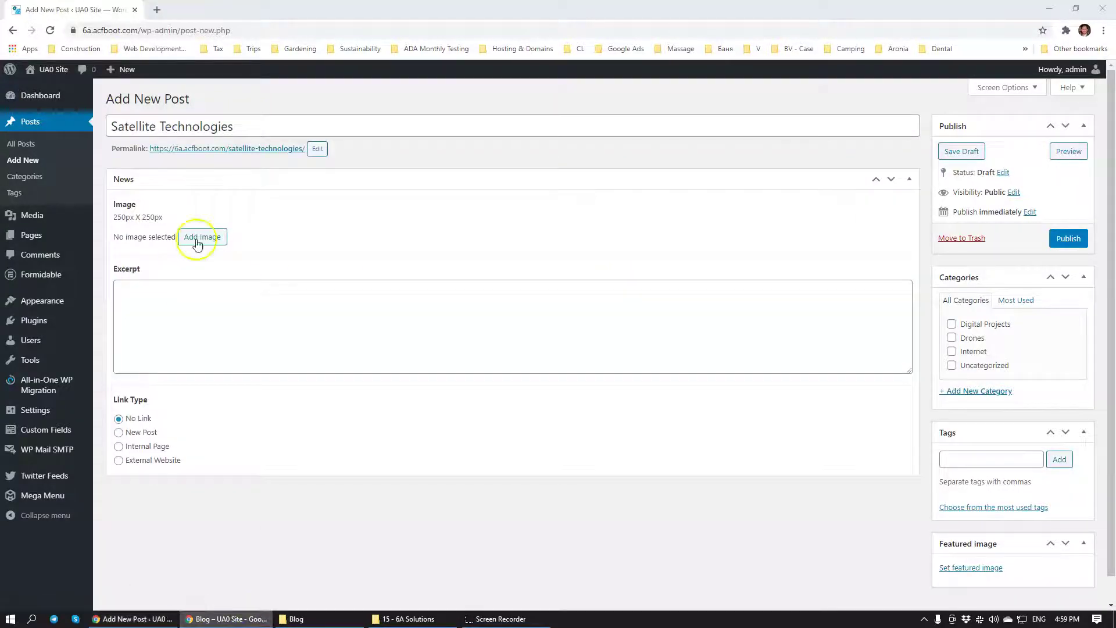
{"action": "left_click", "coordinate": [218, 306]}
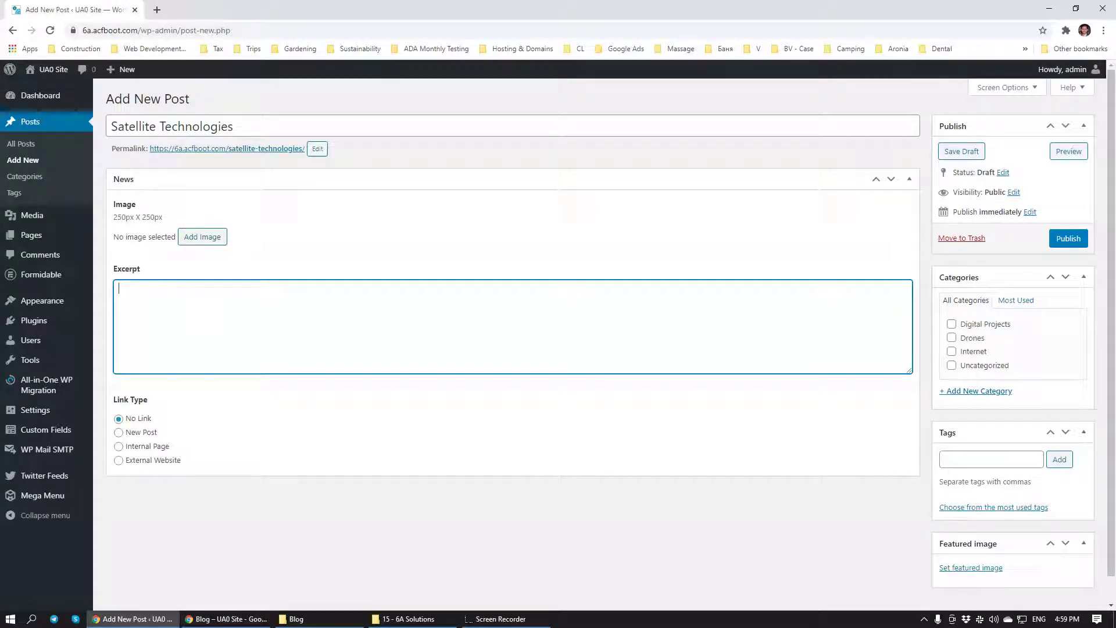
{"action": "key", "text": "alt+Tab"}
{"action": "left_click", "coordinate": [261, 312]}
{"action": "type", "text": "Lorem ipsum dolor sit amet, consectetur adipiscing elit, sed do eiusmod tempor incididunt ut labore et dolore magna aliqua. Ut enim ad minim veniam, quis nostrud exercitation ullamco laboris nisi ut aliquip ex ea commodo consequat."}
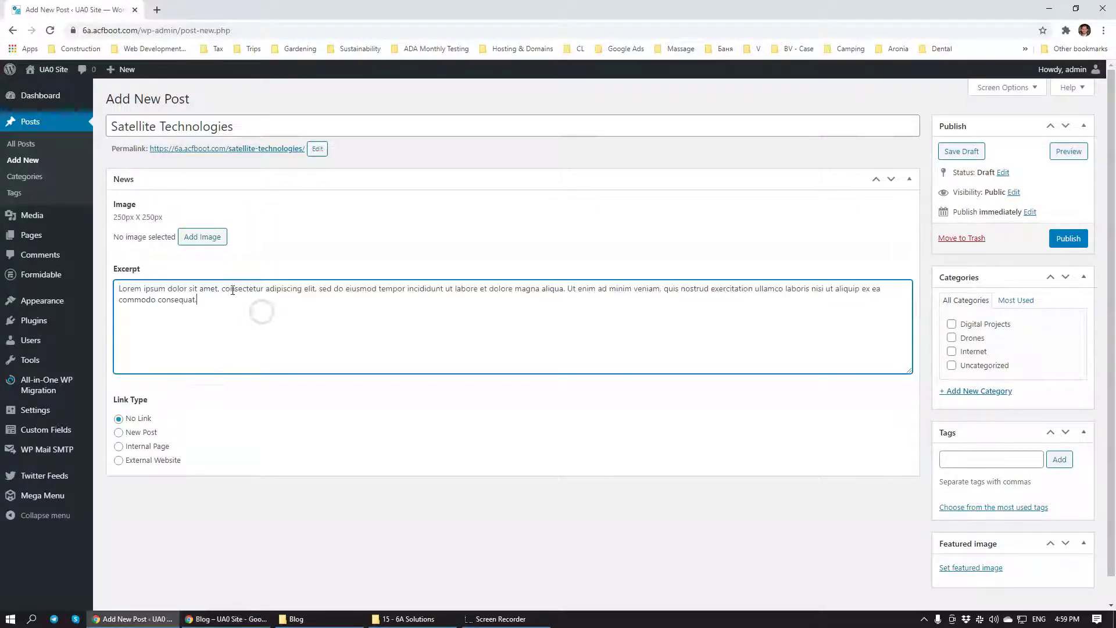
{"action": "key", "text": "alt+Tab"}
{"action": "left_click_drag", "start_coordinate": [244, 81], "coordinate": [593, 1]}
{"action": "left_click", "coordinate": [335, 387]}
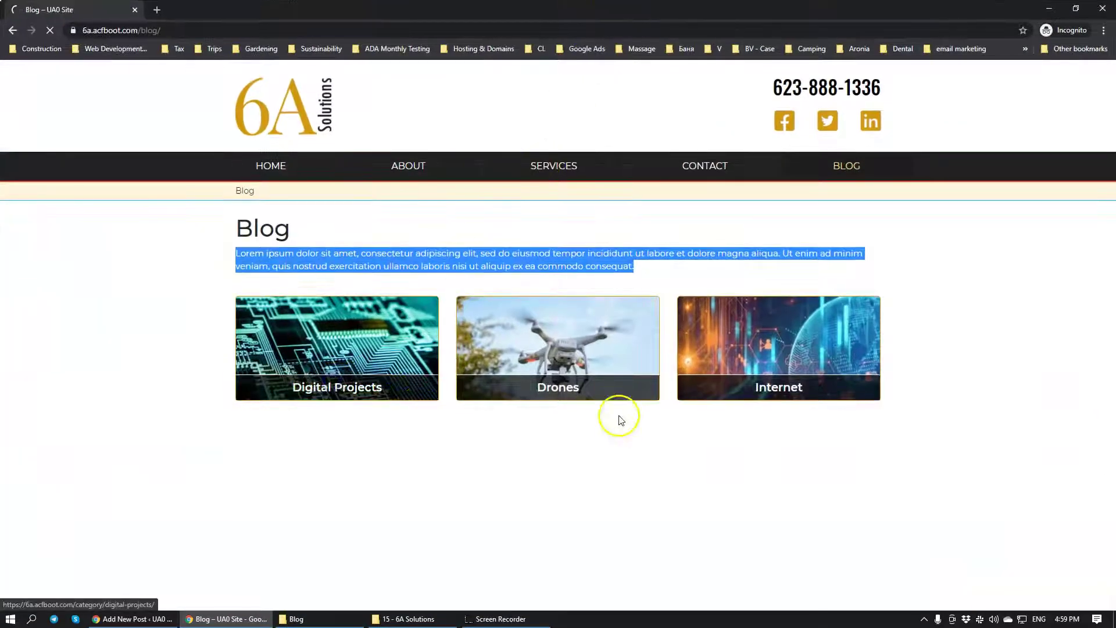
{"action": "left_click_drag", "start_coordinate": [460, 291], "coordinate": [719, 317]}
{"action": "key", "text": "ctrl+c"}
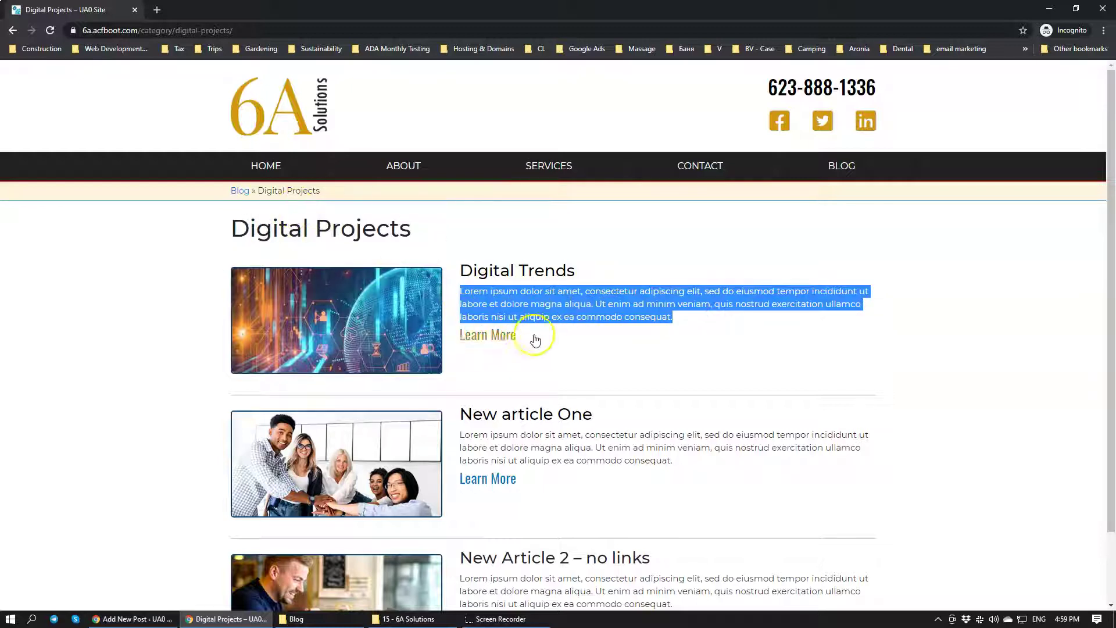
{"action": "left_click_drag", "start_coordinate": [541, 10], "coordinate": [5, 272]}
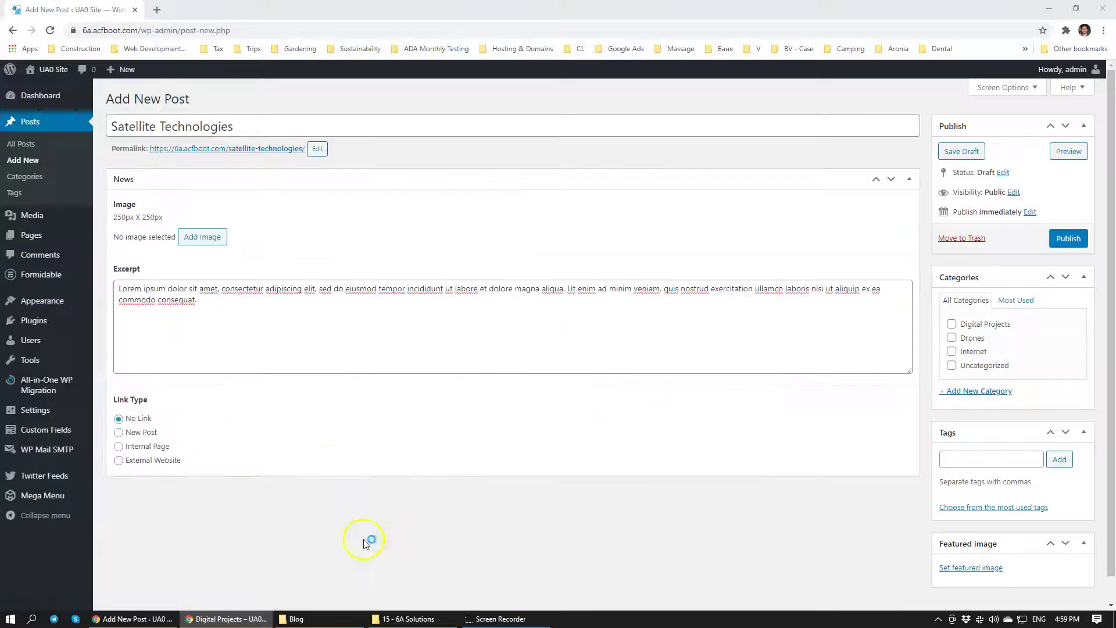
{"action": "scroll", "coordinate": [178, 403], "scroll_direction": "down", "scroll_amount": 1}
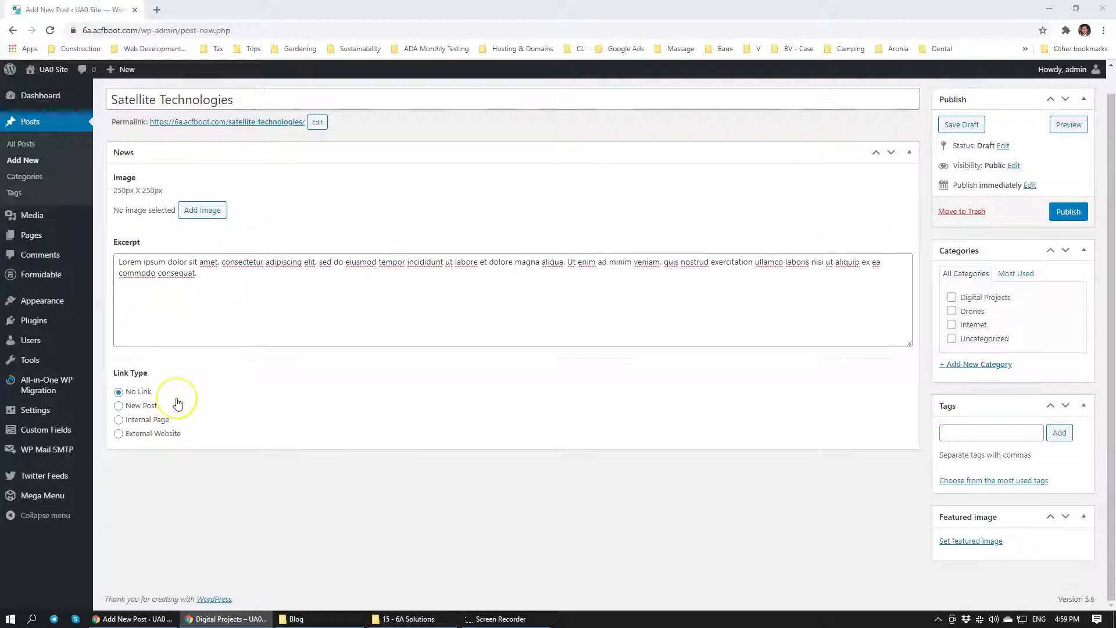
{"action": "scroll", "coordinate": [211, 395], "scroll_direction": "up", "scroll_amount": 1}
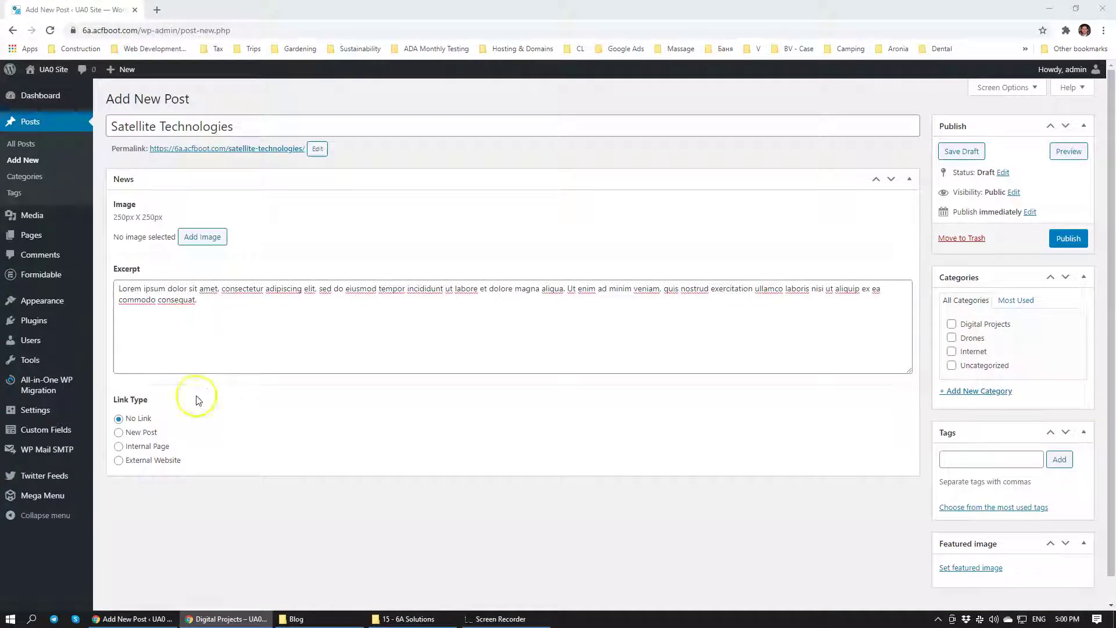
{"action": "left_click", "coordinate": [206, 313]}
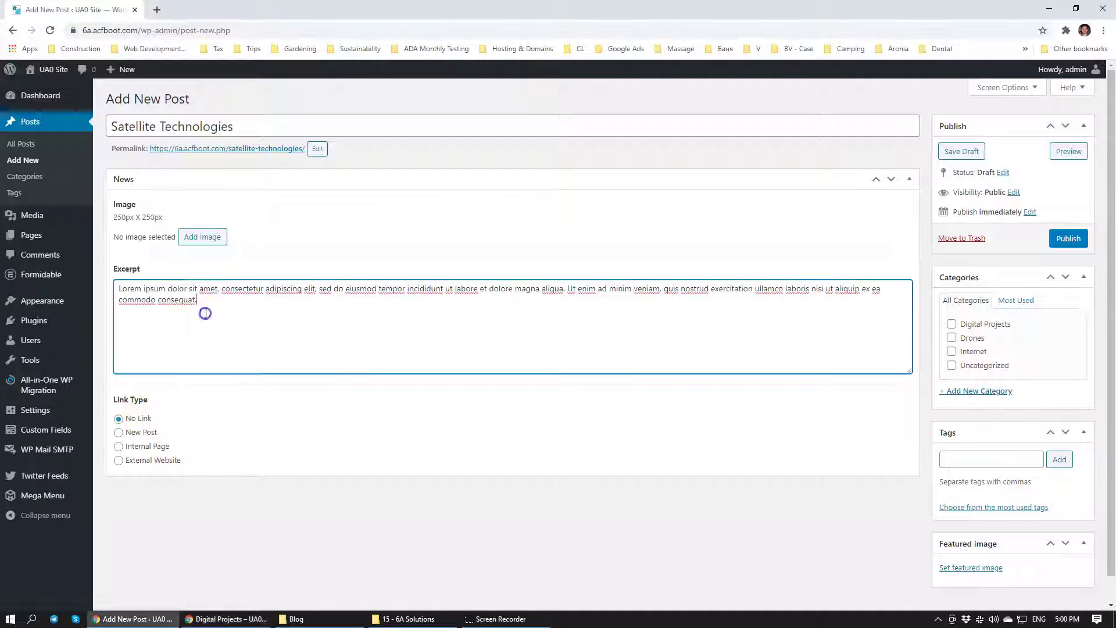
{"action": "left_click", "coordinate": [573, 460]}
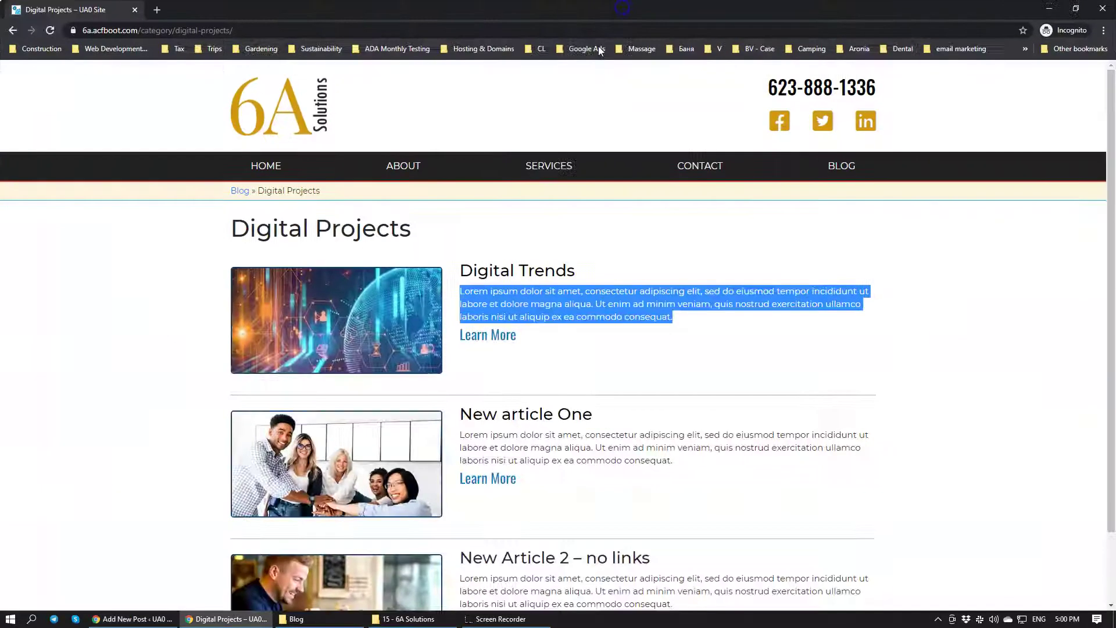
{"action": "left_click", "coordinate": [297, 160]}
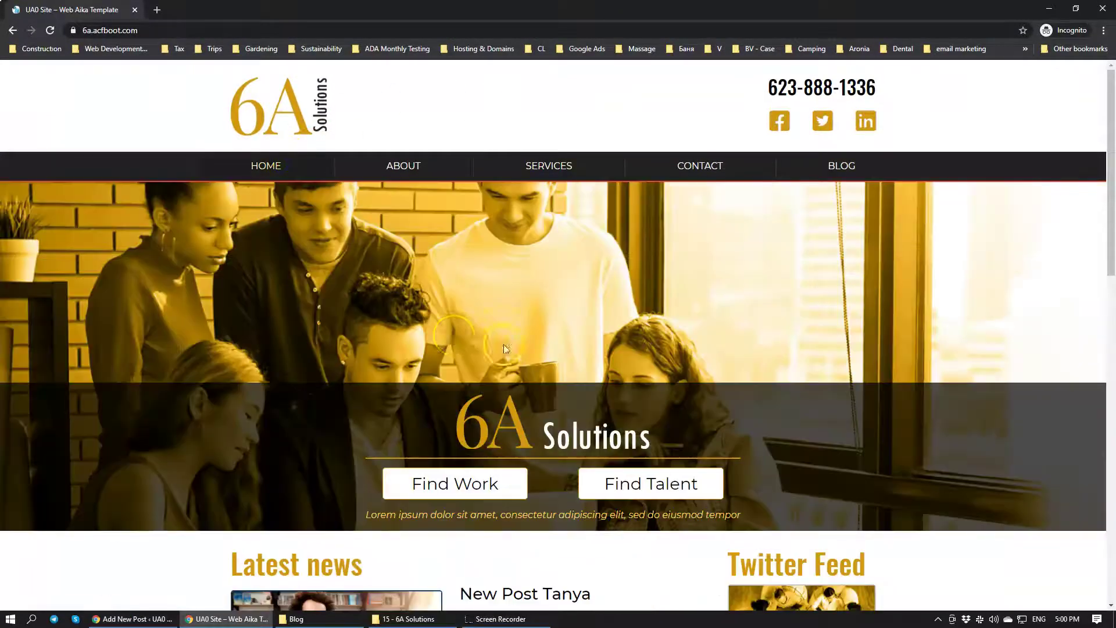
{"action": "scroll", "coordinate": [450, 335], "scroll_direction": "down", "scroll_amount": 5}
{"action": "scroll", "coordinate": [451, 339], "scroll_direction": "down", "scroll_amount": 2}
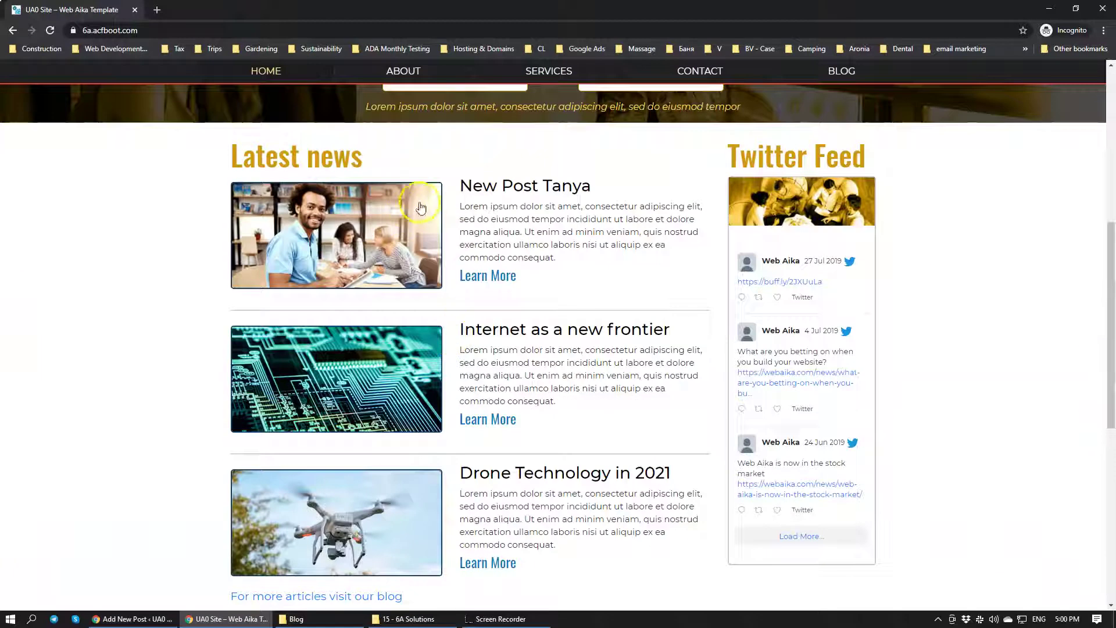
{"action": "left_click_drag", "start_coordinate": [490, 218], "coordinate": [580, 271]}
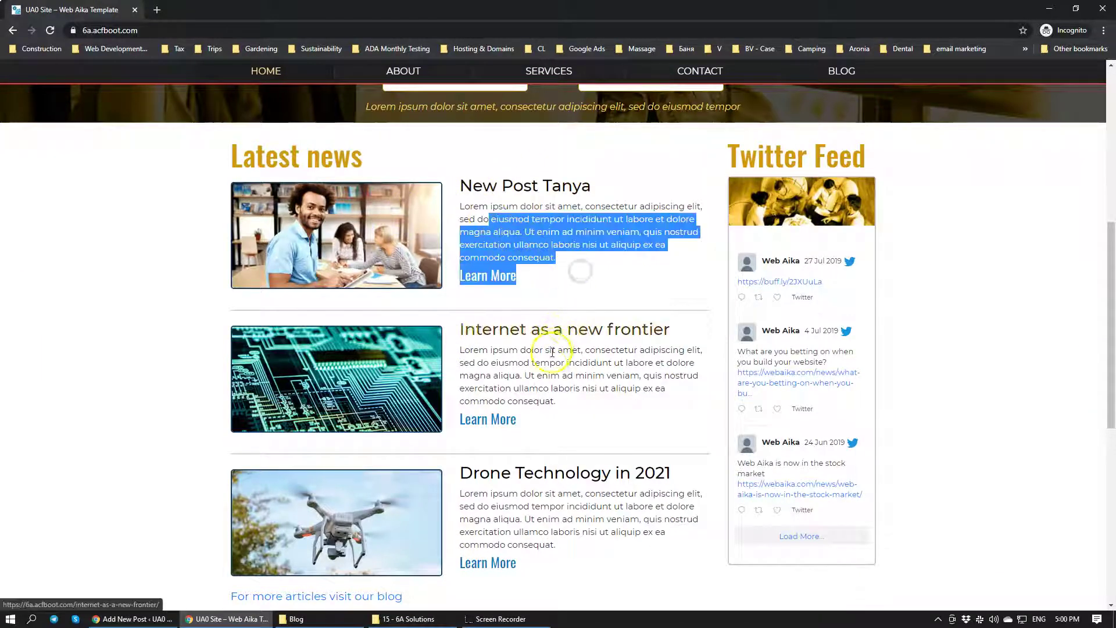
{"action": "left_click_drag", "start_coordinate": [550, 362], "coordinate": [552, 372]}
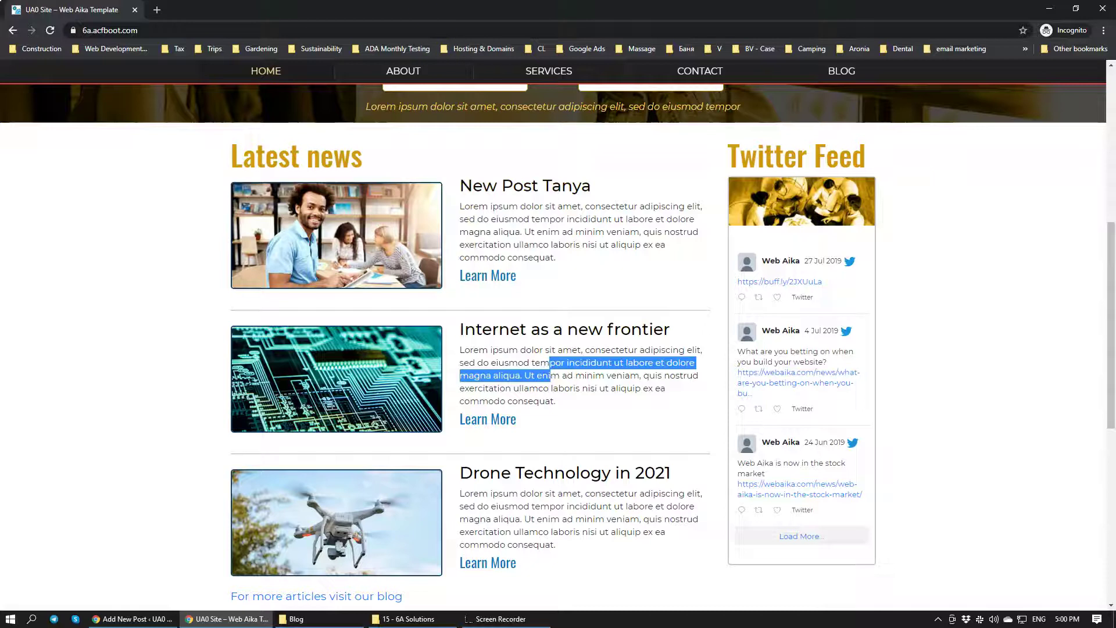
{"action": "key", "text": "alt+Tab"}
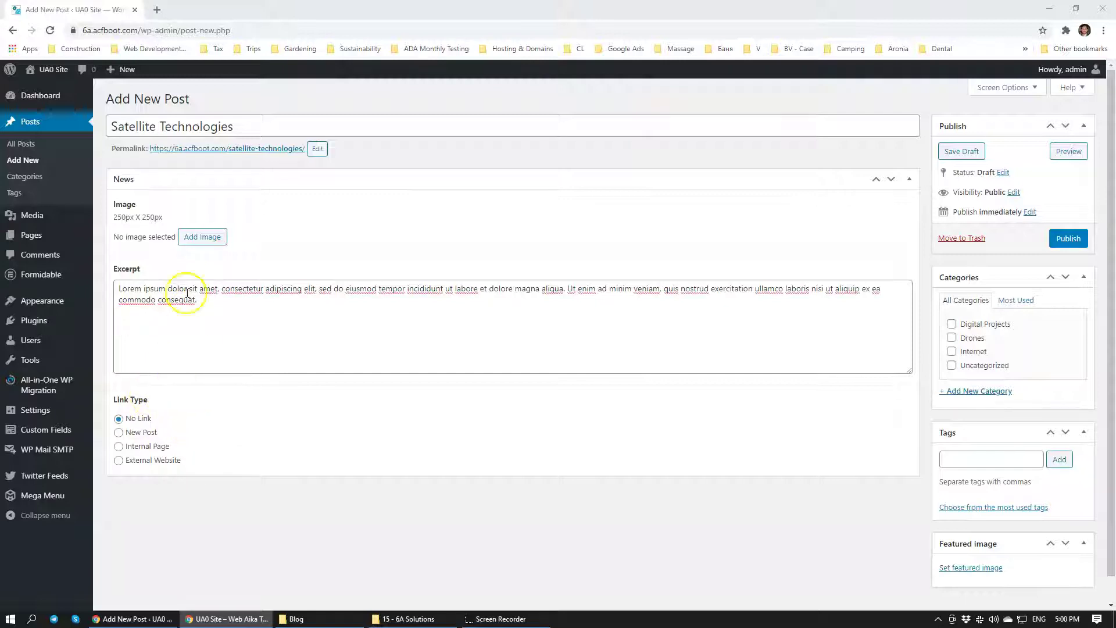
Set the post's link type to New Post.
{"action": "left_click", "coordinate": [179, 317]}
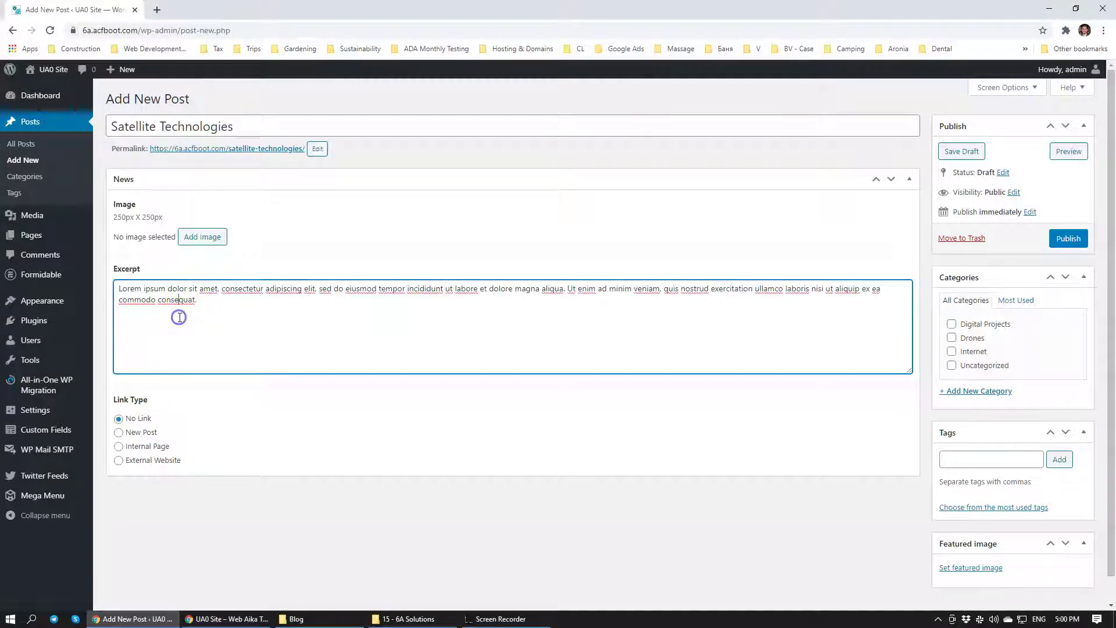
{"action": "left_click", "coordinate": [120, 433]}
{"action": "scroll", "coordinate": [166, 421], "scroll_direction": "down", "scroll_amount": 2}
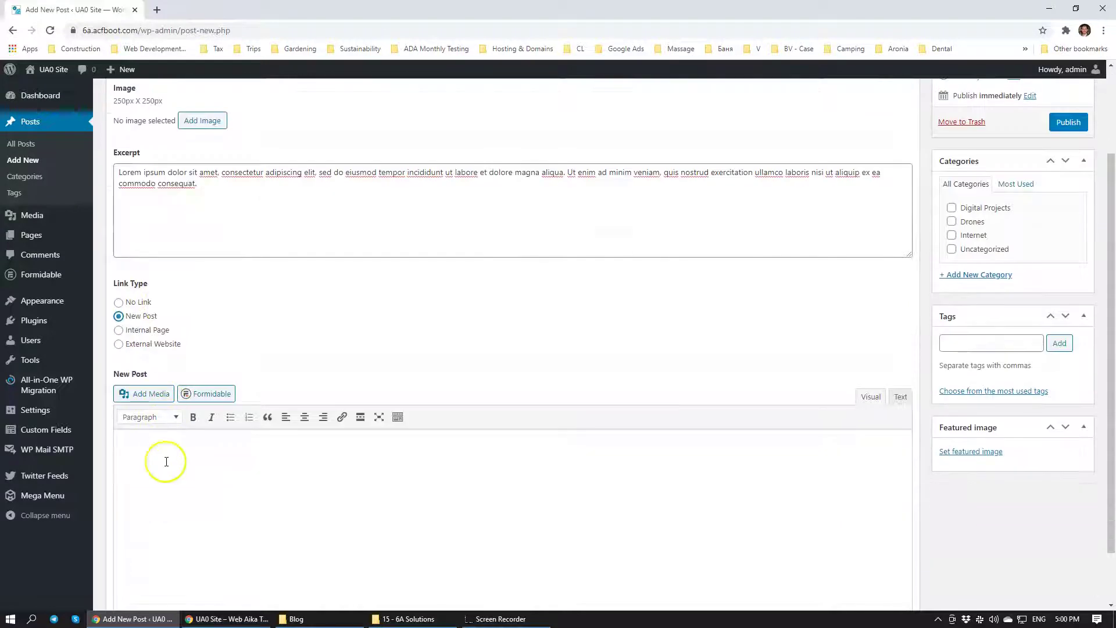
Fill the post body with several pasted Lorem ipsum paragraphs.
{"action": "left_click", "coordinate": [177, 477]}
{"action": "scroll", "coordinate": [167, 489], "scroll_direction": "down", "scroll_amount": 1}
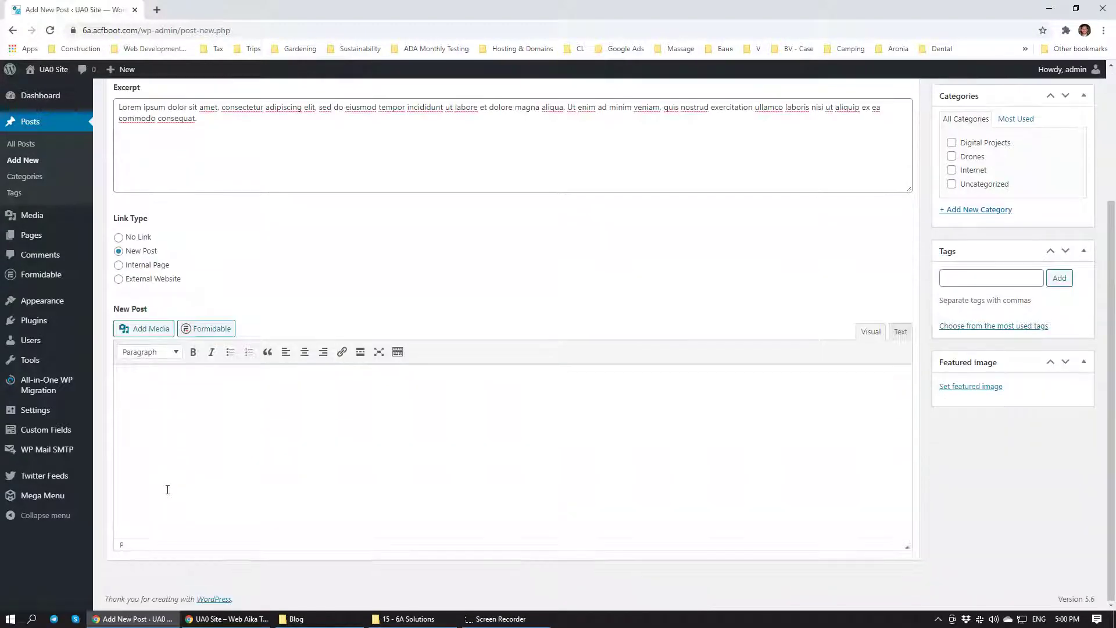
{"action": "left_click", "coordinate": [220, 423]}
{"action": "key", "text": "ctrl+v"}
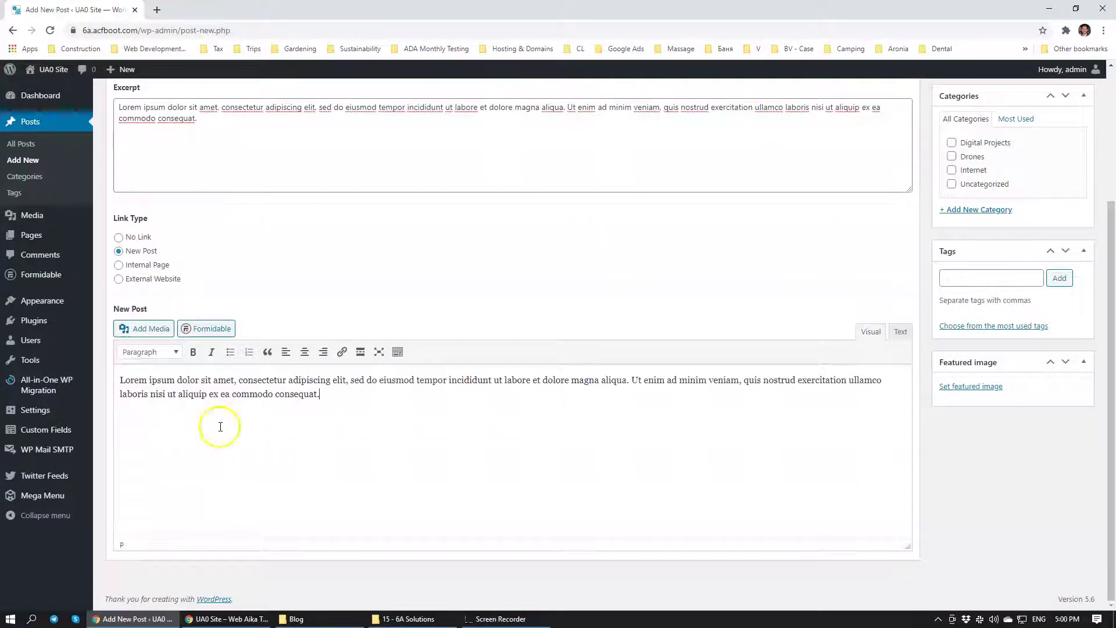
{"action": "key", "text": "ctrl+v"}
{"action": "key", "text": "ctrl+v"}
{"action": "type", "text": "v"}
{"action": "key", "text": "ctrl+v"}
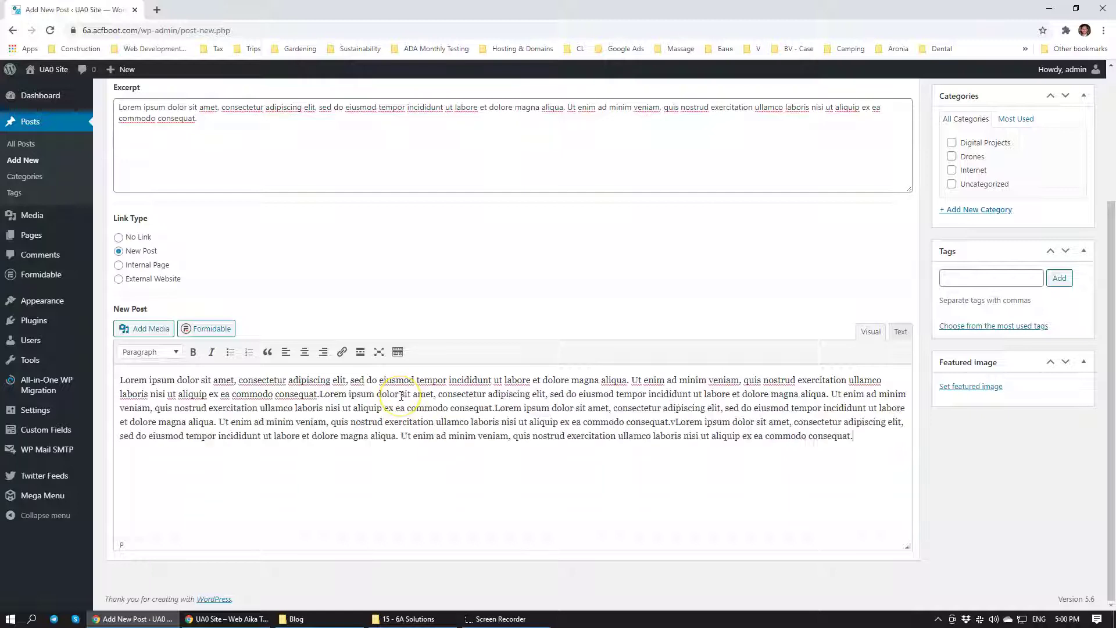
{"action": "type", "text": "Lorem ipsum dolor sit amet, consectetur adipiscing elit, sed do eiusmod tempor incididunt ut labore et dolore magna aliqua. Ut enim ad minim veniam, quis nostrud exercitation ullamco laboris nisi ut aliquip ex ea commodo consequat."}
{"action": "key", "text": "Return"}
{"action": "type", "text": "Lorem ipsum dolor sit amet, consectetur adipiscing elit, sed do eiusmod tempor incididunt ut labore et dolore magna aliqua. Ut enim ad minim veniam, quis nostrud exercitation ullamco laboris nisi ut aliquip ex ea commodo consequat."}
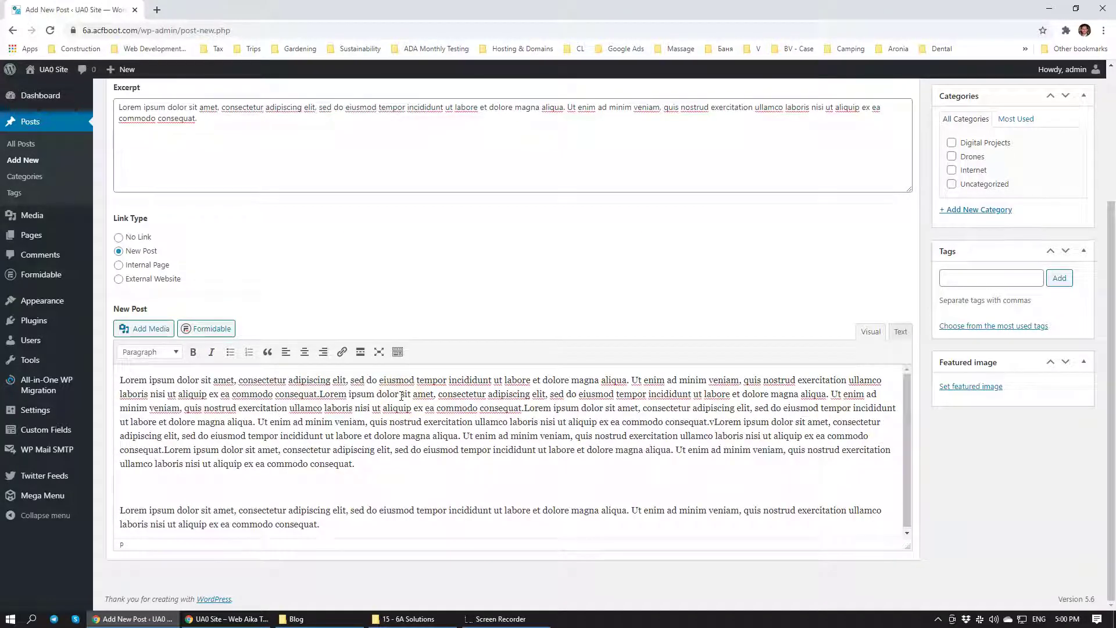
{"action": "type", "text": "Lorem ipsum dolor sit amet, consectetur adipiscing elit, sed do eiusmod tempor incididunt ut labore et dolore magna aliqua. Ut enim ad minim veniam, quis nostrud exercitation ullamco laboris nisi ut aliquip ex ea commodo consequat."}
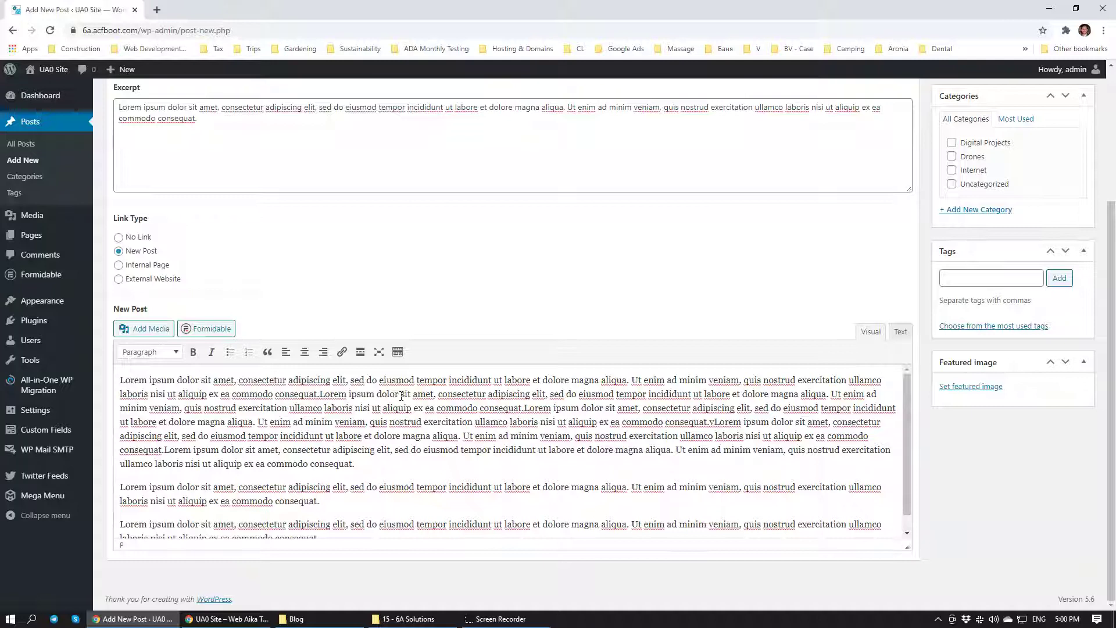
{"action": "scroll", "coordinate": [278, 488], "scroll_direction": "up", "scroll_amount": 1}
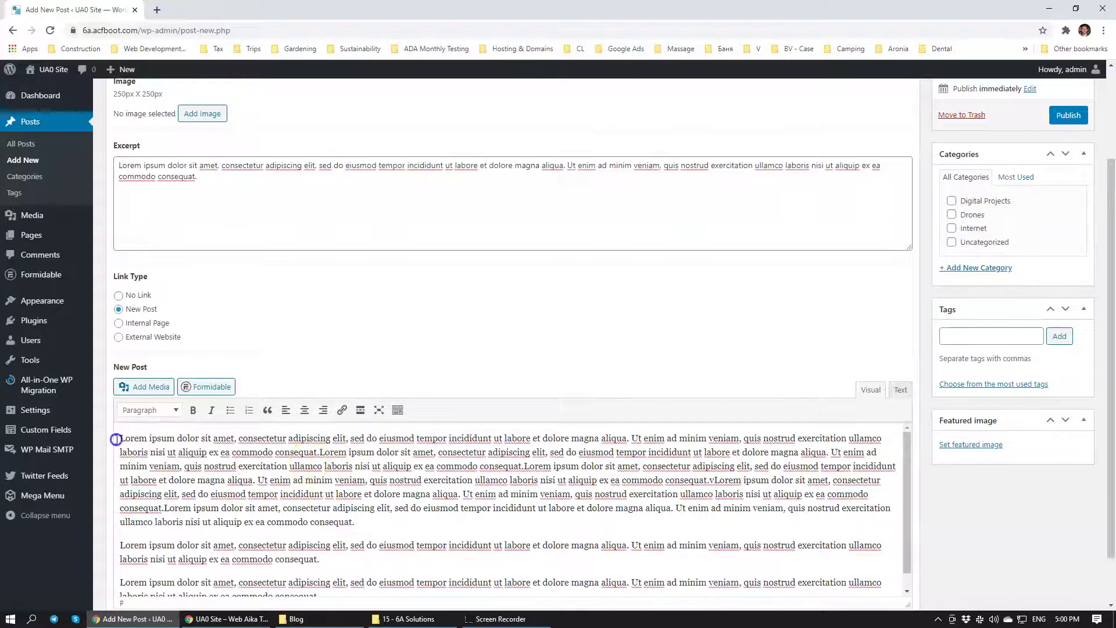
Insert the circuit-globe image from the Media Library and align it left.
{"action": "left_click", "coordinate": [152, 388]}
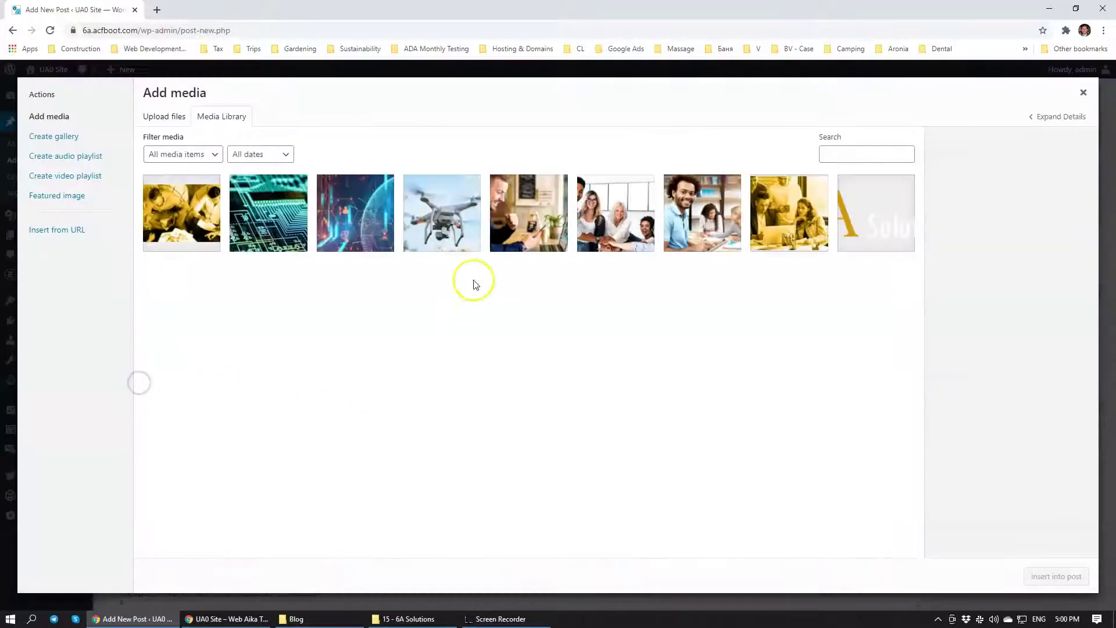
{"action": "left_click", "coordinate": [358, 218]}
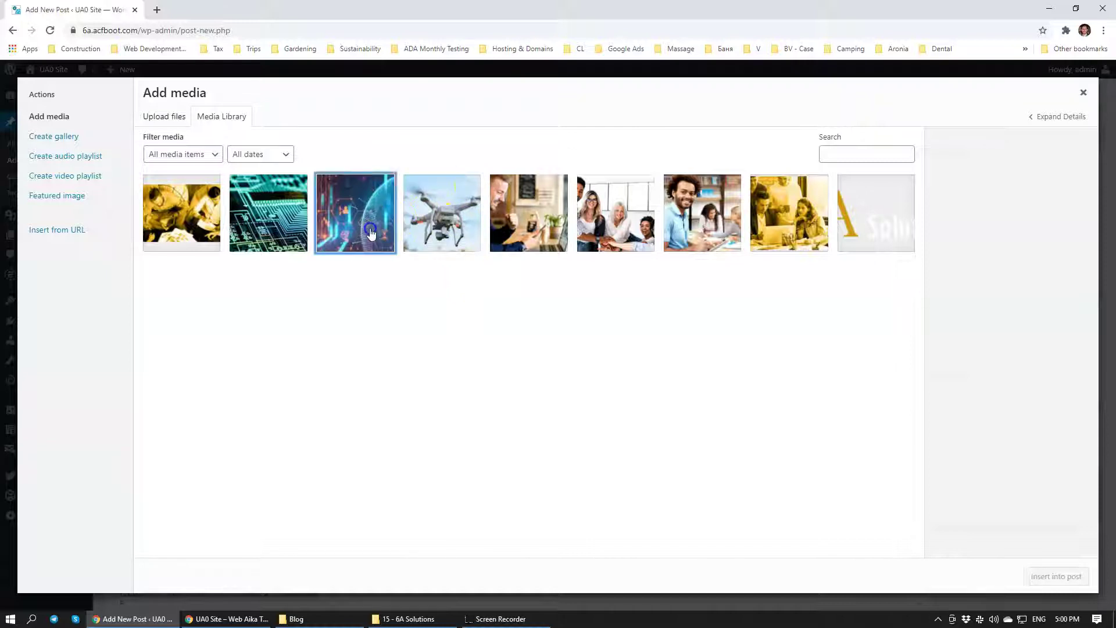
{"action": "left_click", "coordinate": [1063, 574]}
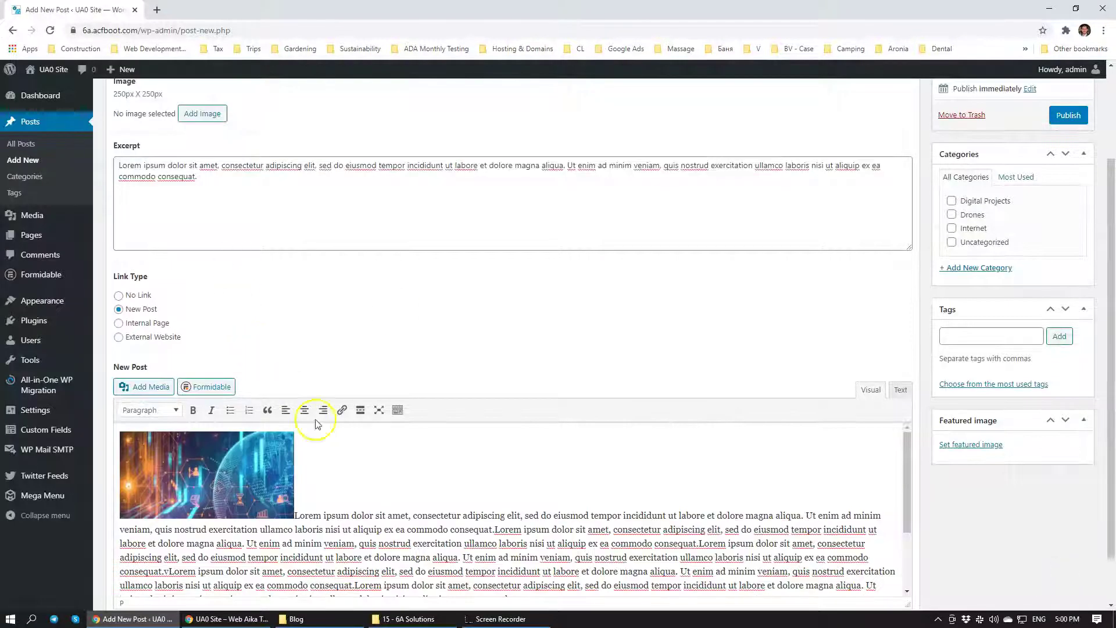
{"action": "left_click", "coordinate": [201, 477]}
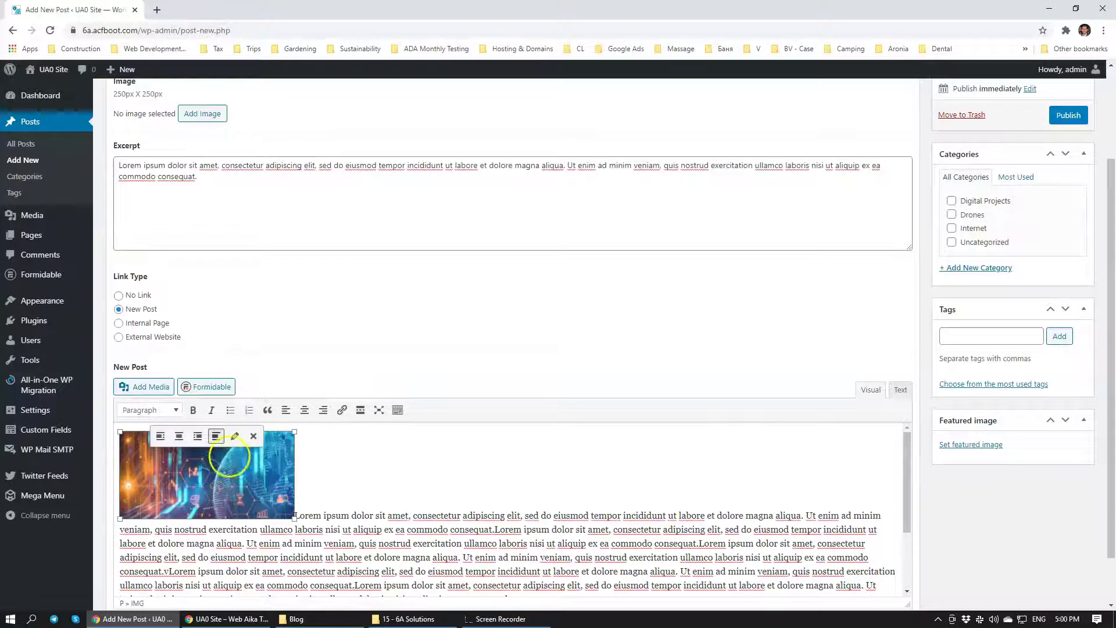
{"action": "left_click", "coordinate": [160, 436]}
{"action": "left_click", "coordinate": [373, 468]}
{"action": "scroll", "coordinate": [392, 364], "scroll_direction": "up", "scroll_amount": 2}
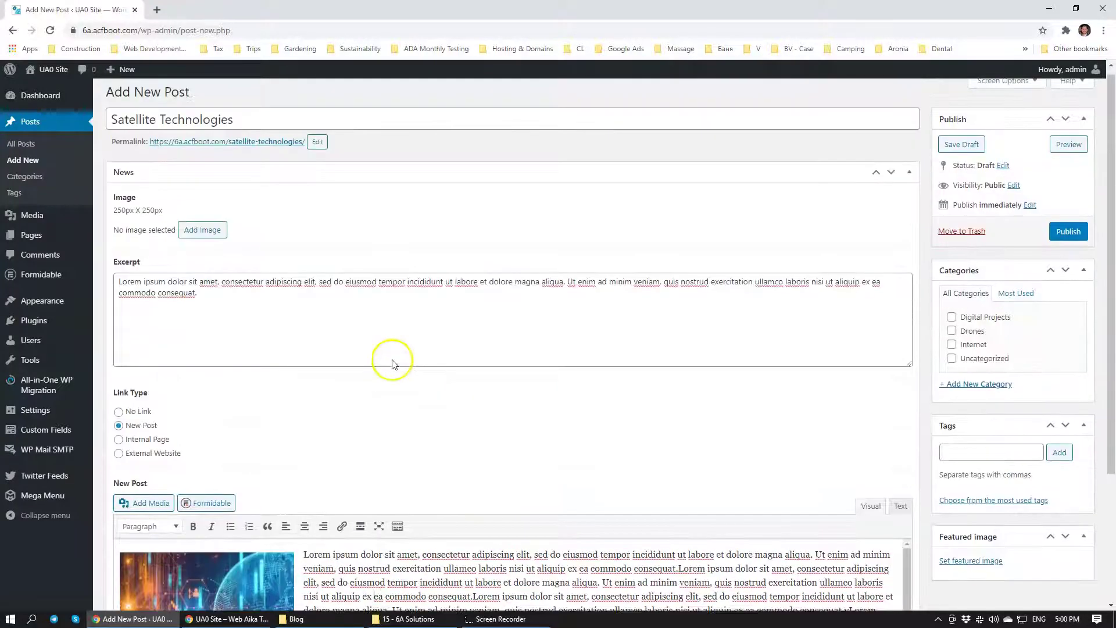
Switch the link type to Internal Page and browse its page list without choosing one.
{"action": "scroll", "coordinate": [273, 412], "scroll_direction": "down", "scroll_amount": 1}
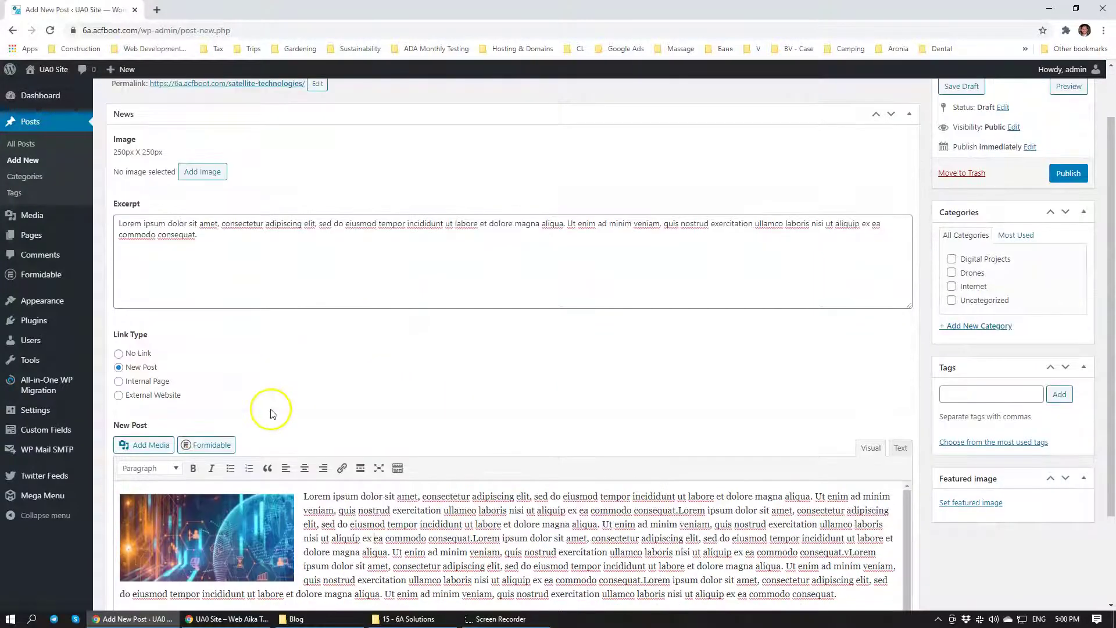
{"action": "left_click", "coordinate": [119, 383]}
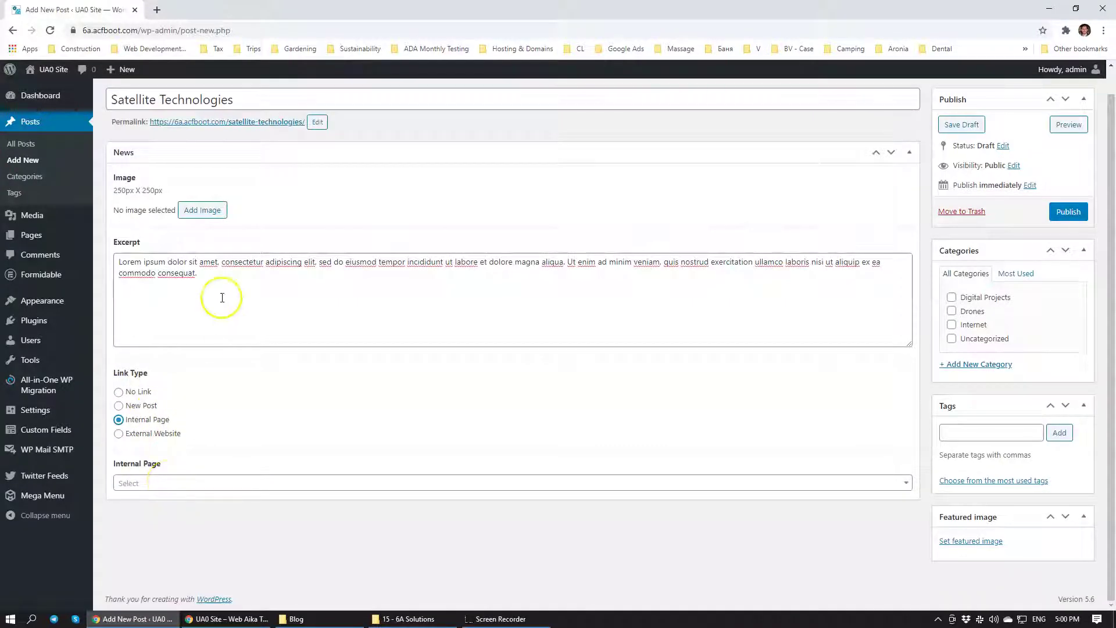
{"action": "left_click_drag", "start_coordinate": [222, 298], "coordinate": [121, 259]}
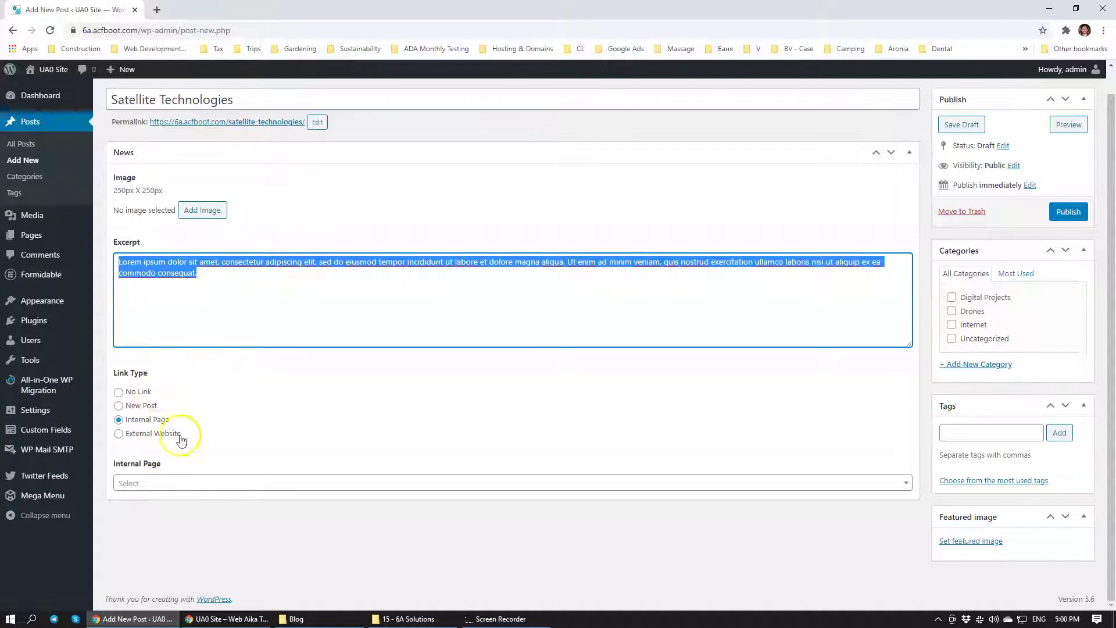
{"action": "left_click", "coordinate": [174, 484]}
{"action": "scroll", "coordinate": [166, 424], "scroll_direction": "down", "scroll_amount": 5}
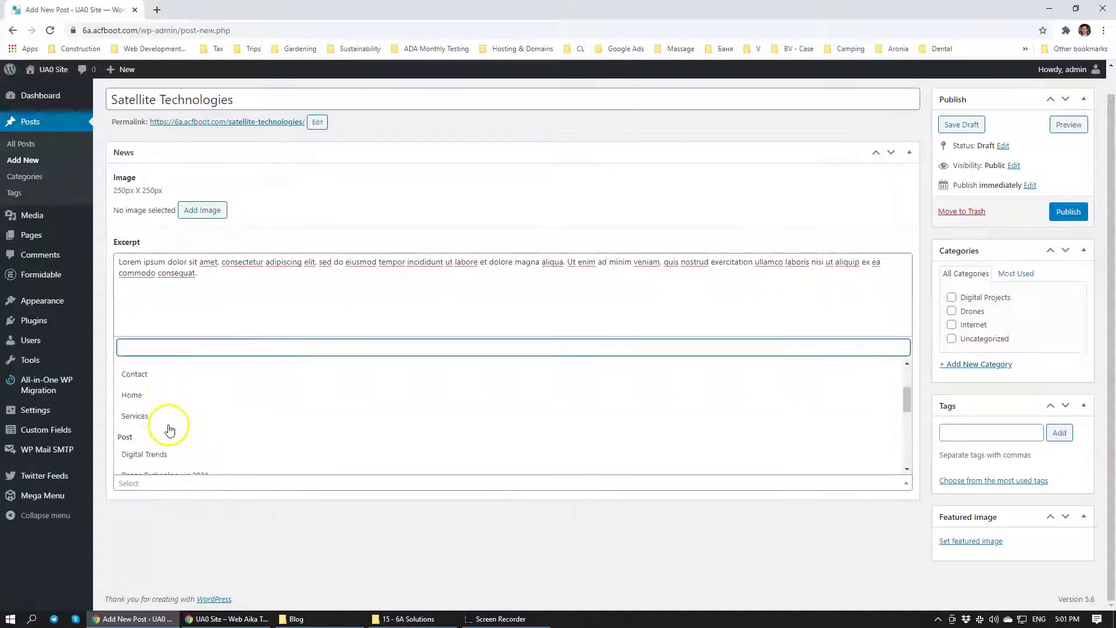
{"action": "scroll", "coordinate": [162, 421], "scroll_direction": "up", "scroll_amount": 5}
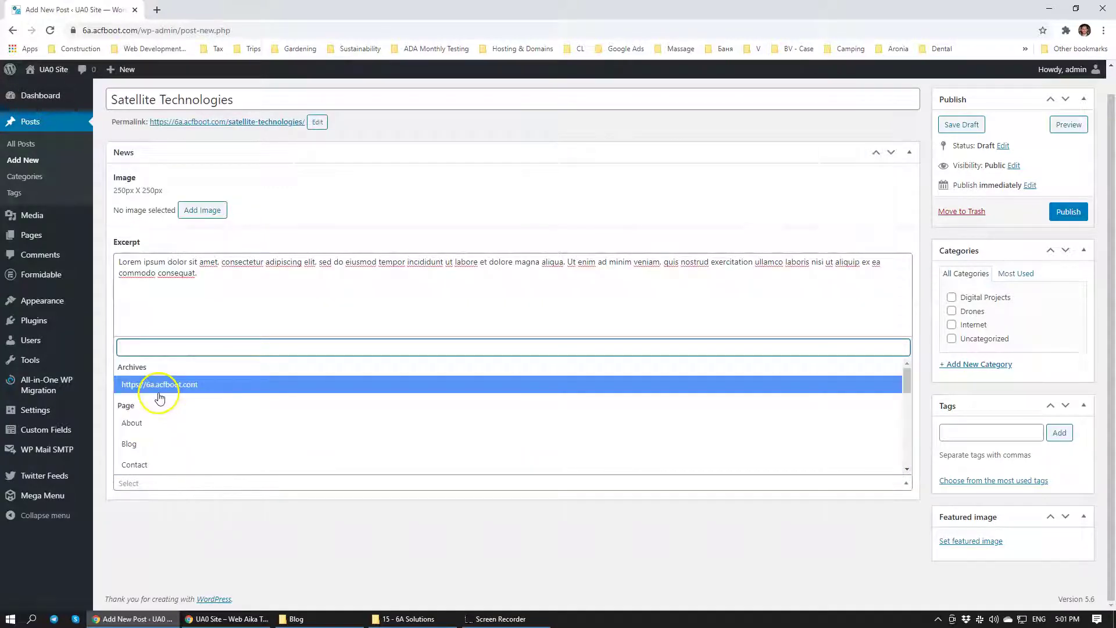
{"action": "scroll", "coordinate": [181, 447], "scroll_direction": "down", "scroll_amount": 1}
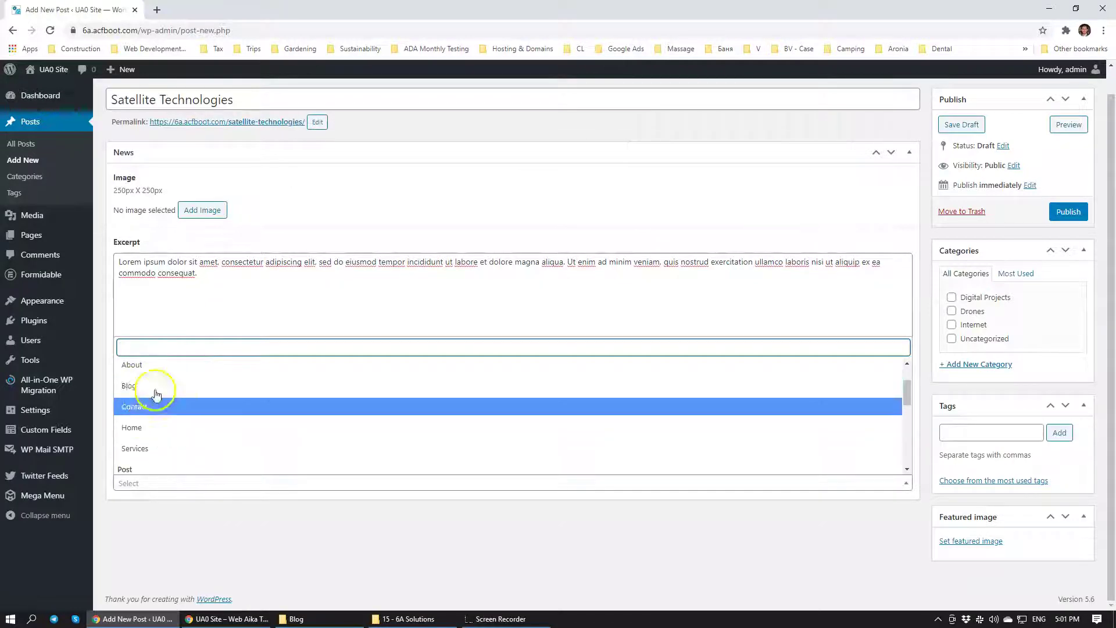
{"action": "left_click", "coordinate": [246, 548]}
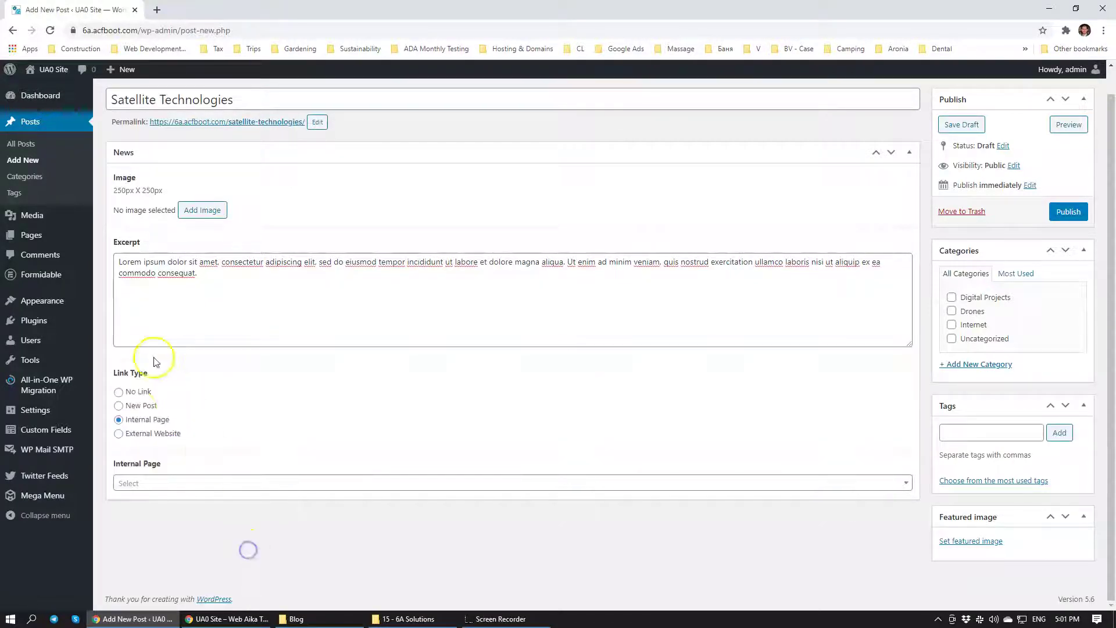
{"action": "left_click", "coordinate": [123, 435]}
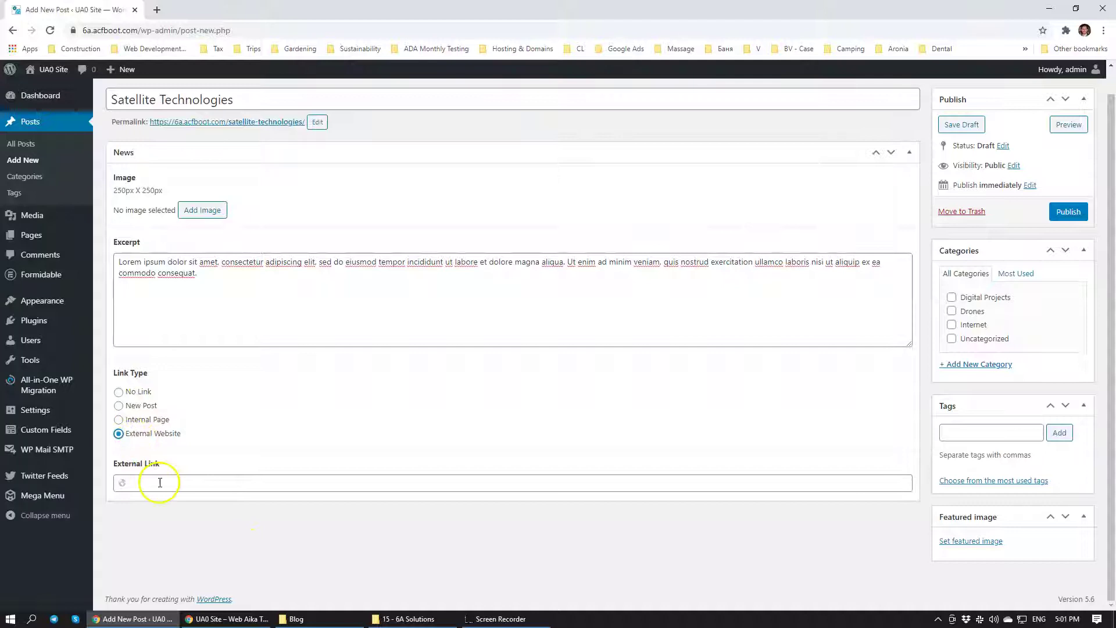
{"action": "left_click", "coordinate": [160, 483]}
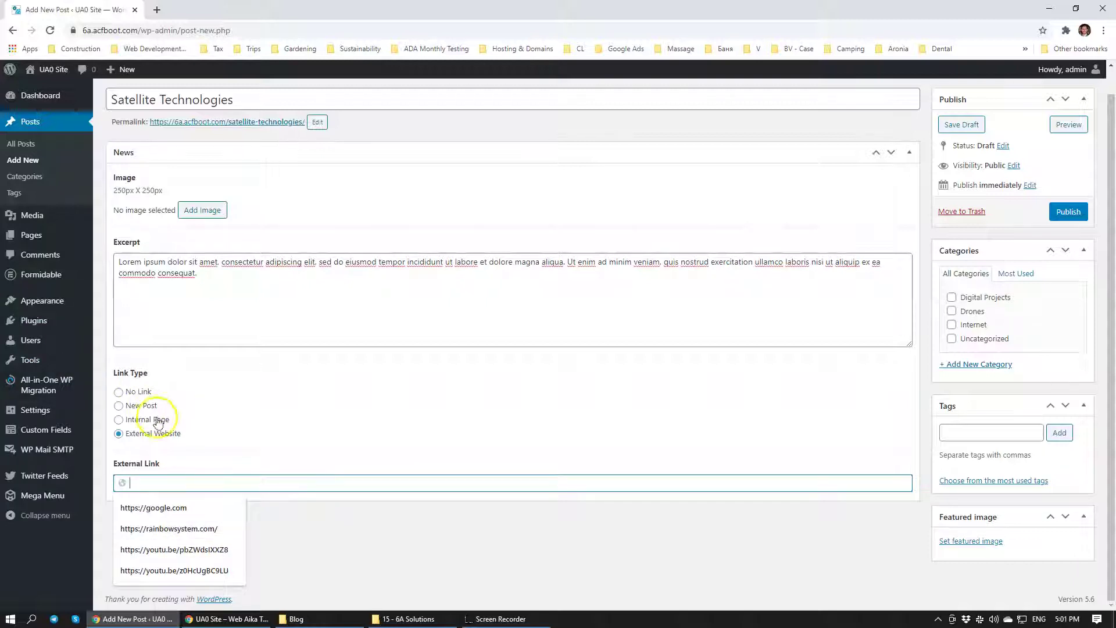
{"action": "left_click", "coordinate": [226, 619]}
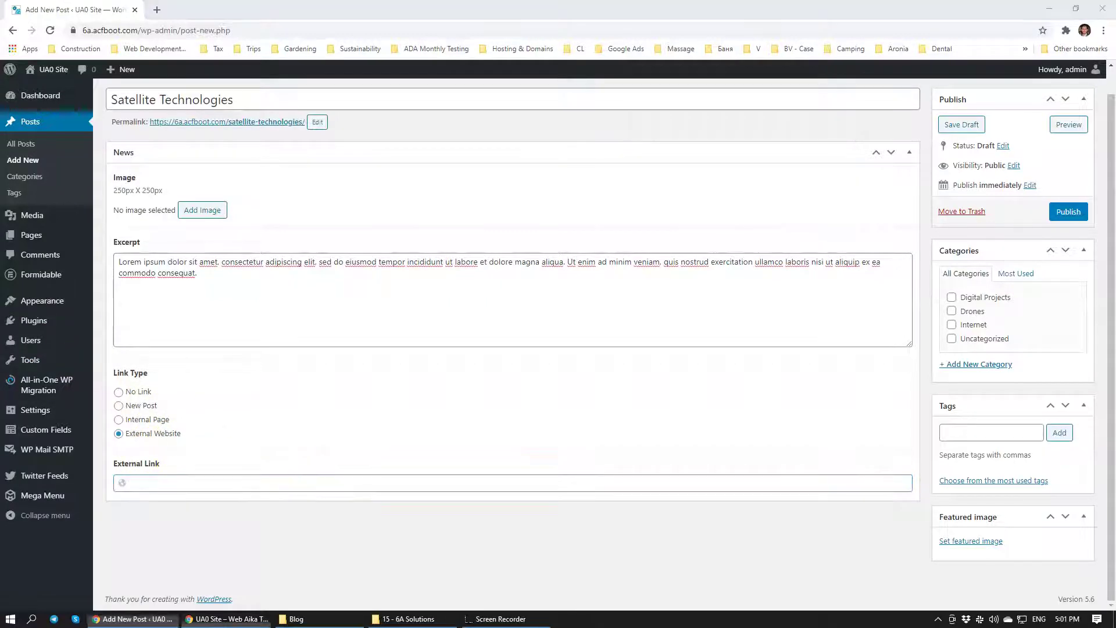
{"action": "double_click", "coordinate": [447, 348]}
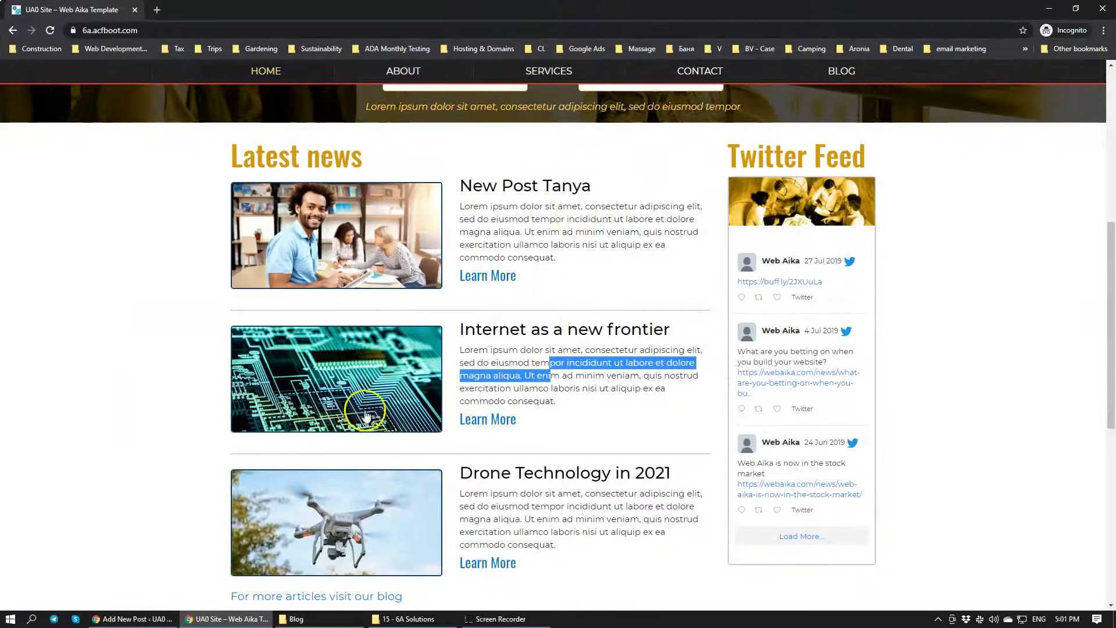
{"action": "left_click", "coordinate": [991, 325]}
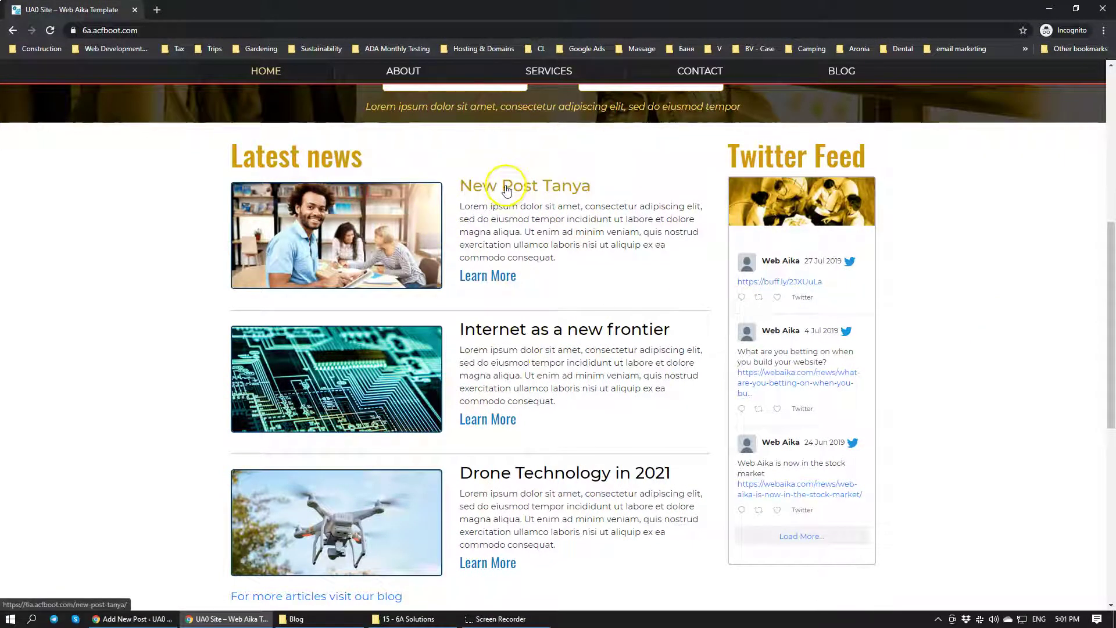
{"action": "left_click", "coordinate": [150, 621]}
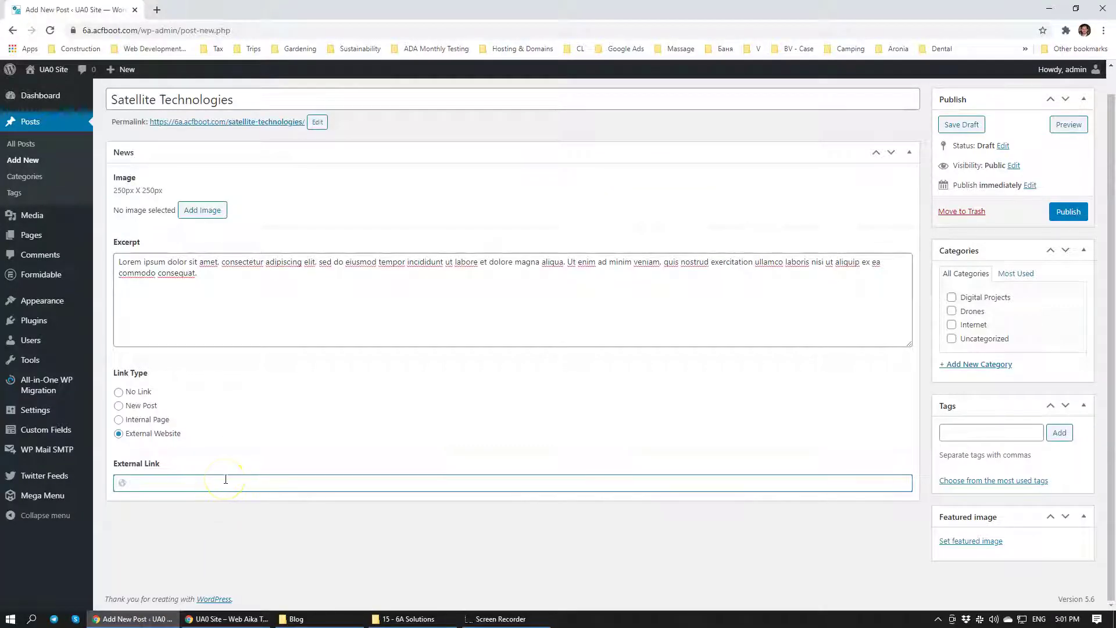
{"action": "type", "text": "h"}
{"action": "key", "text": "BackSpace"}
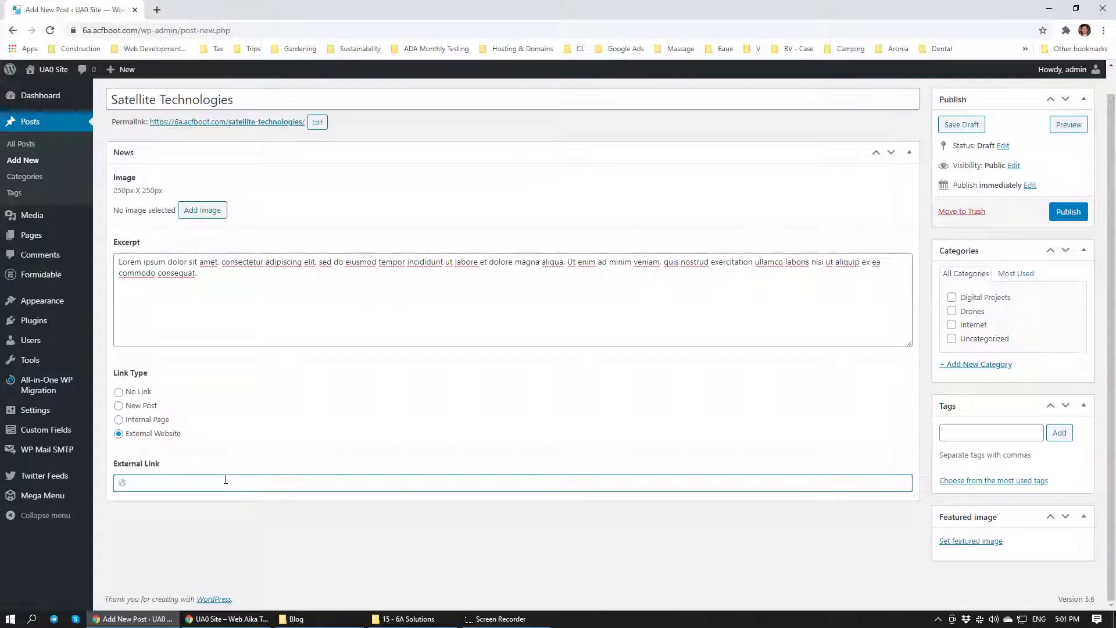
{"action": "type", "text": "https:"}
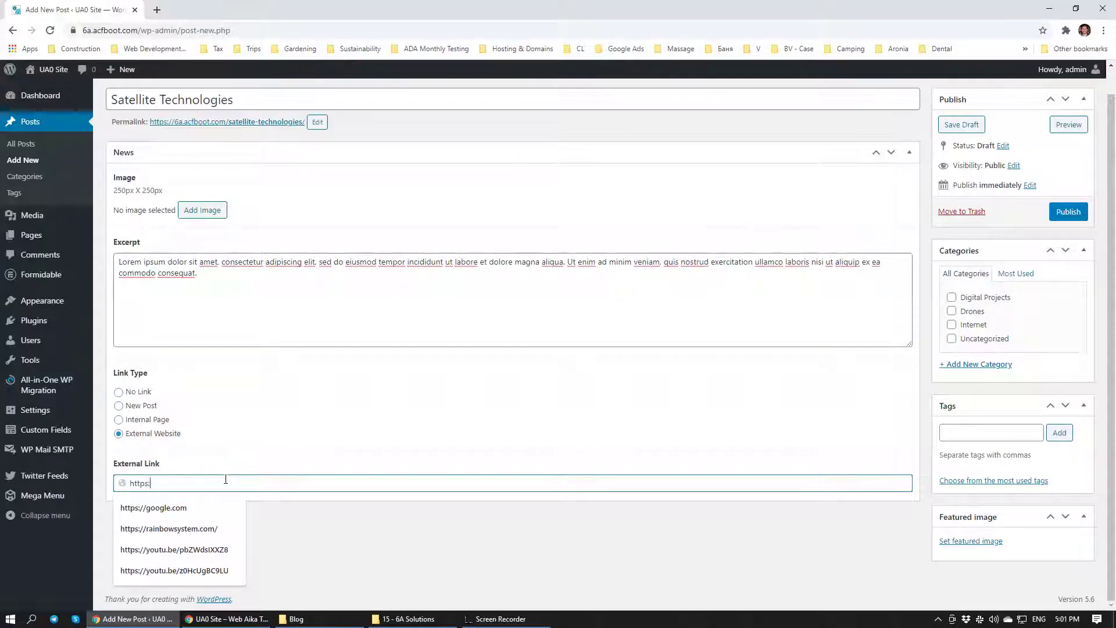
{"action": "type", "text": "//googl.e"}
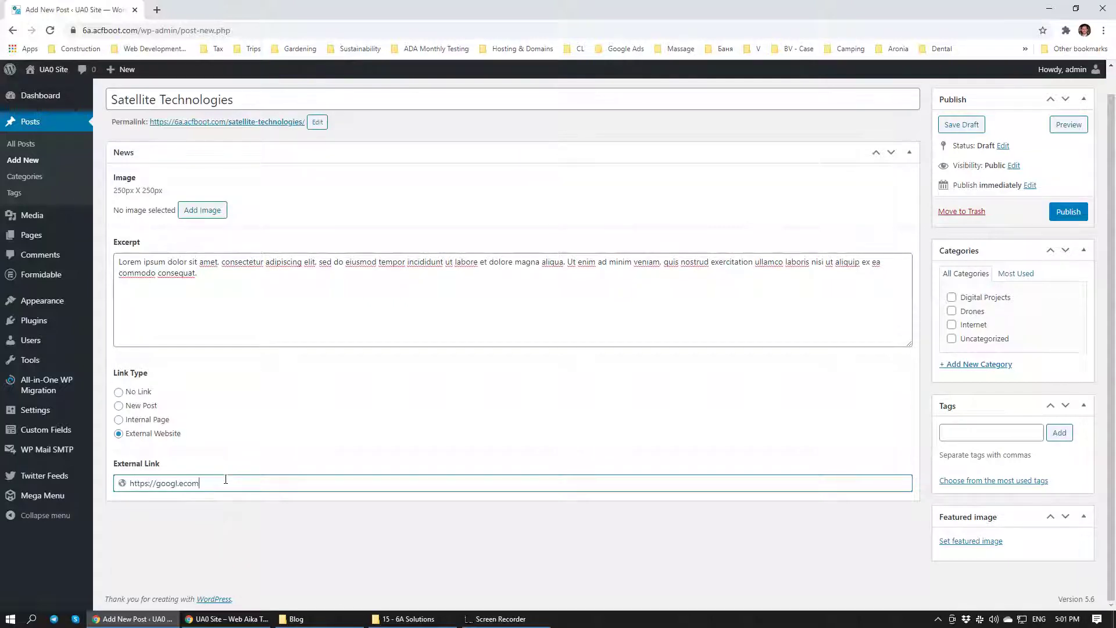
{"action": "type", "text": "com"}
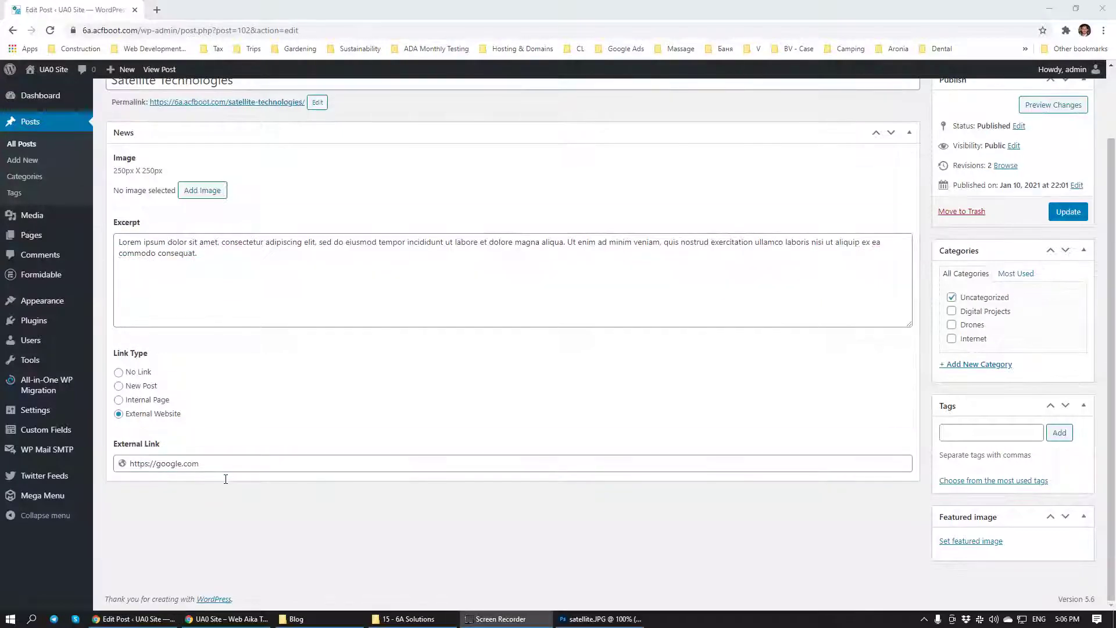
{"action": "key", "text": "Return"}
{"action": "left_click", "coordinate": [358, 273]}
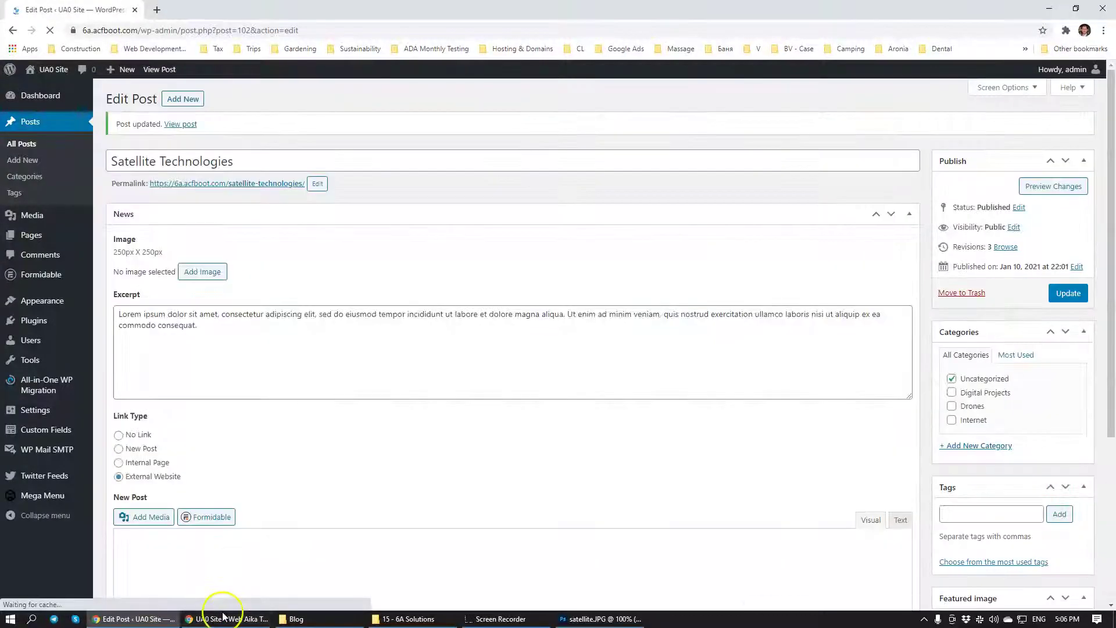
Reload the live homepage and check that Satellite Technologies' Learn More and image links open Google.
{"action": "left_click", "coordinate": [227, 619]}
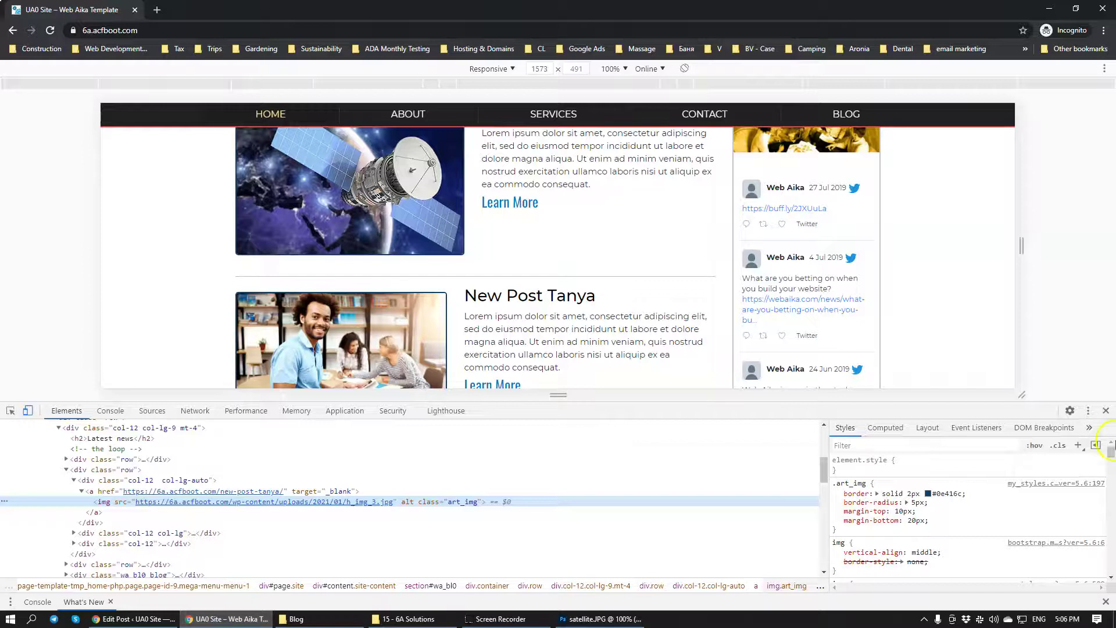
{"action": "left_click", "coordinate": [50, 31]}
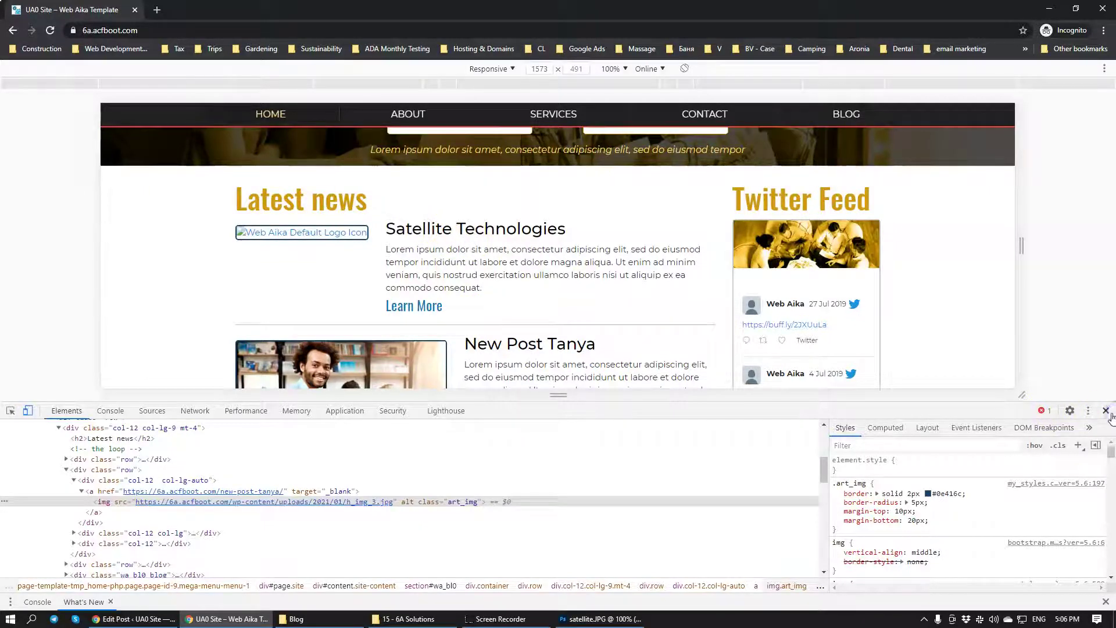
{"action": "left_click", "coordinate": [1107, 410]}
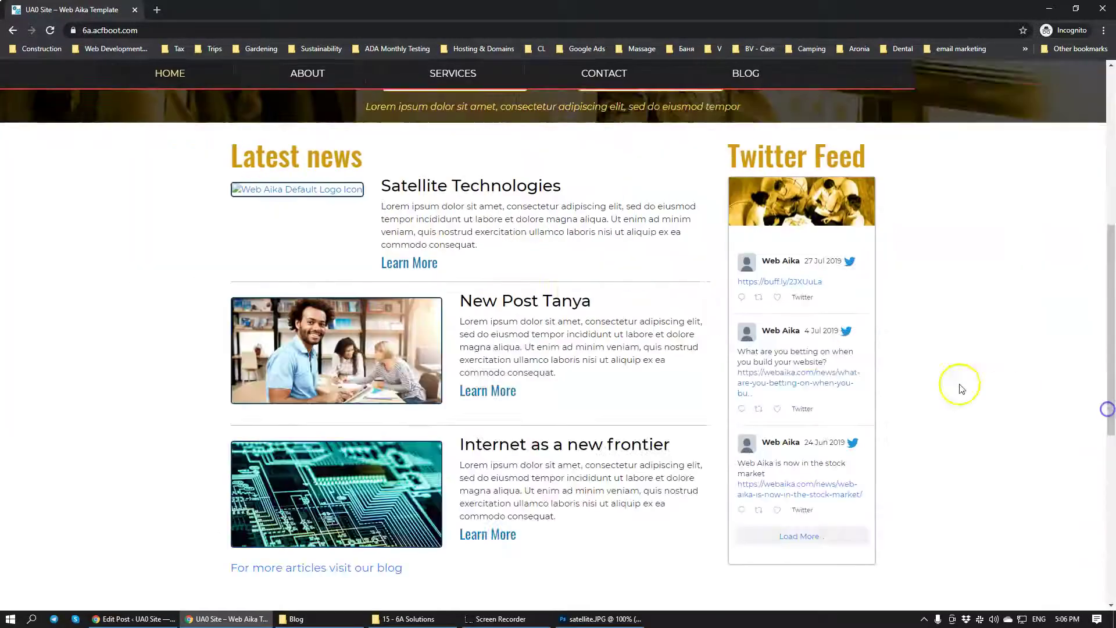
{"action": "left_click", "coordinate": [401, 262]}
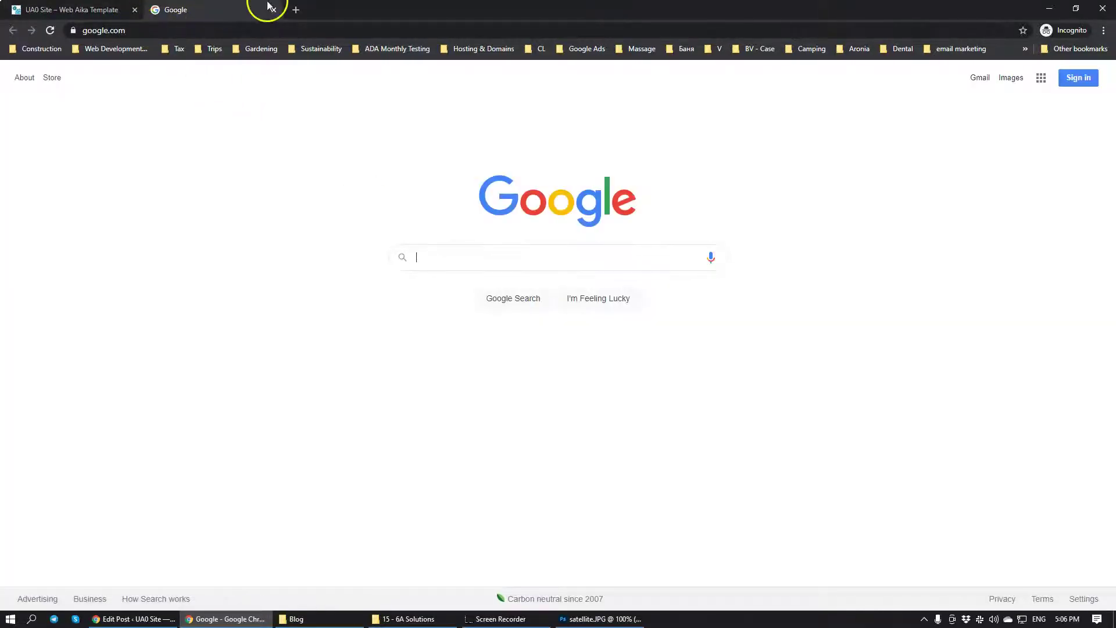
{"action": "left_click", "coordinate": [272, 9]}
{"action": "left_click", "coordinate": [347, 192]}
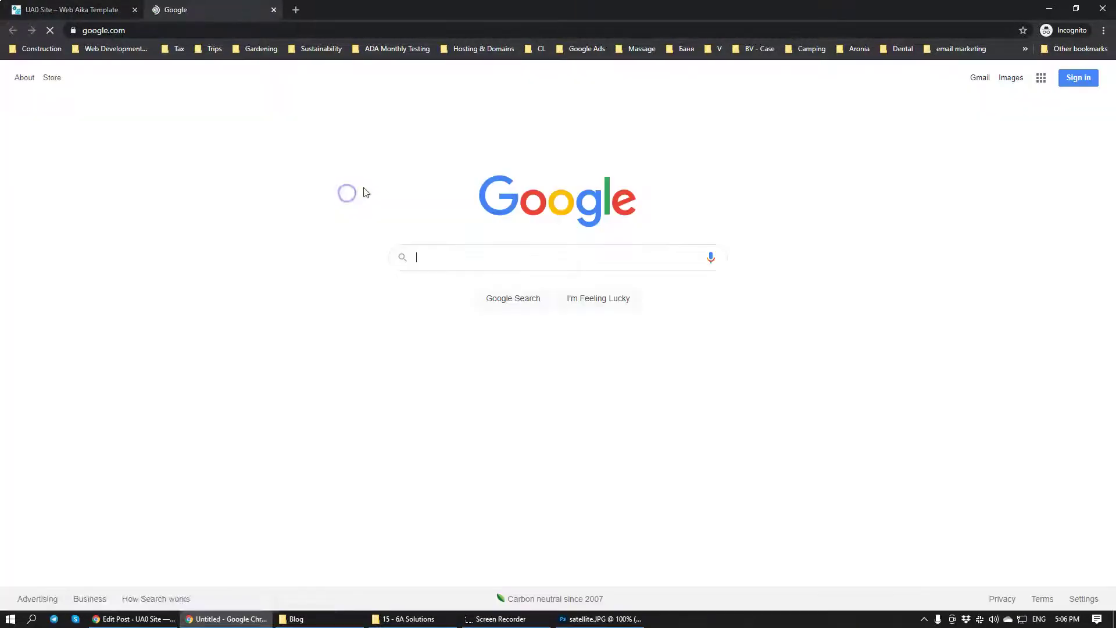
{"action": "left_click", "coordinate": [274, 9]}
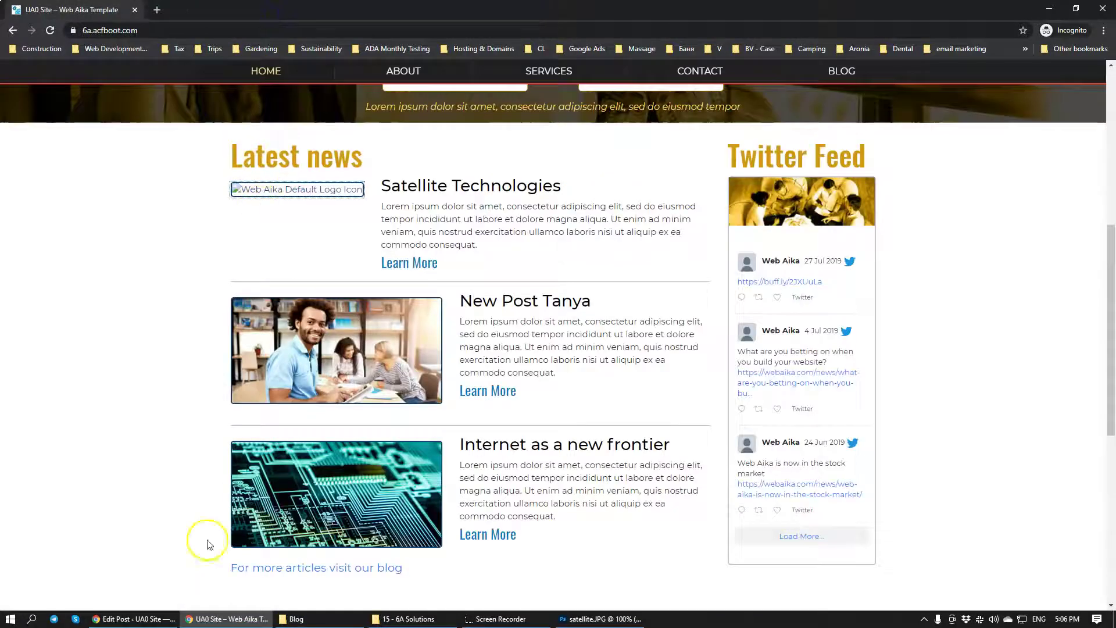
Upload satellite.jpg to the Media Library through the post's Add Image picker.
{"action": "left_click", "coordinate": [134, 619]}
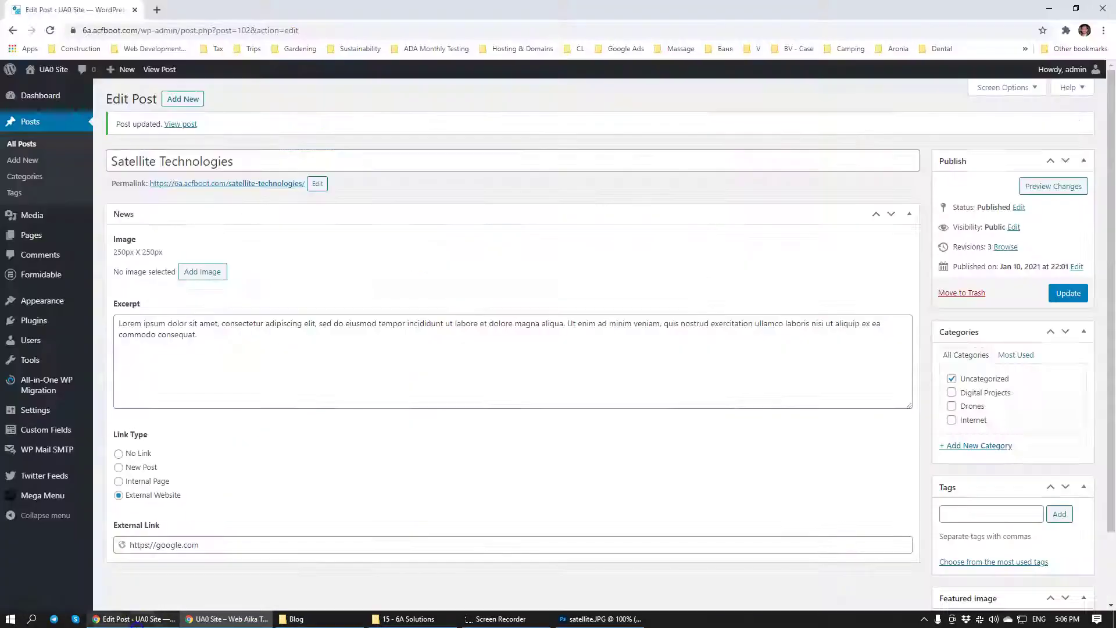
{"action": "left_click", "coordinate": [202, 274]}
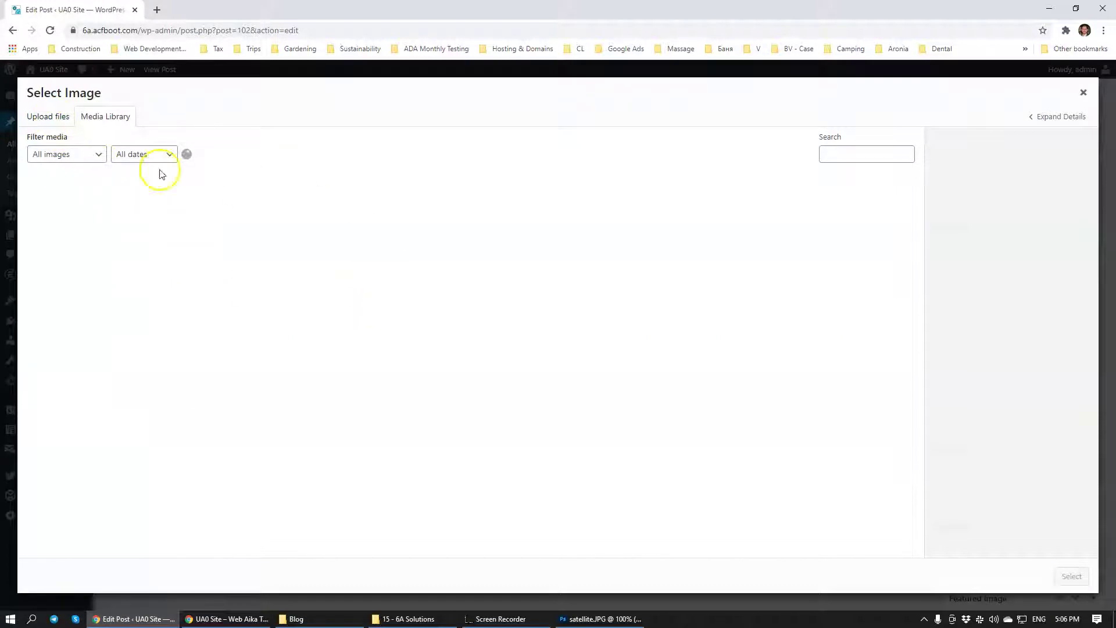
{"action": "left_click", "coordinate": [46, 116]}
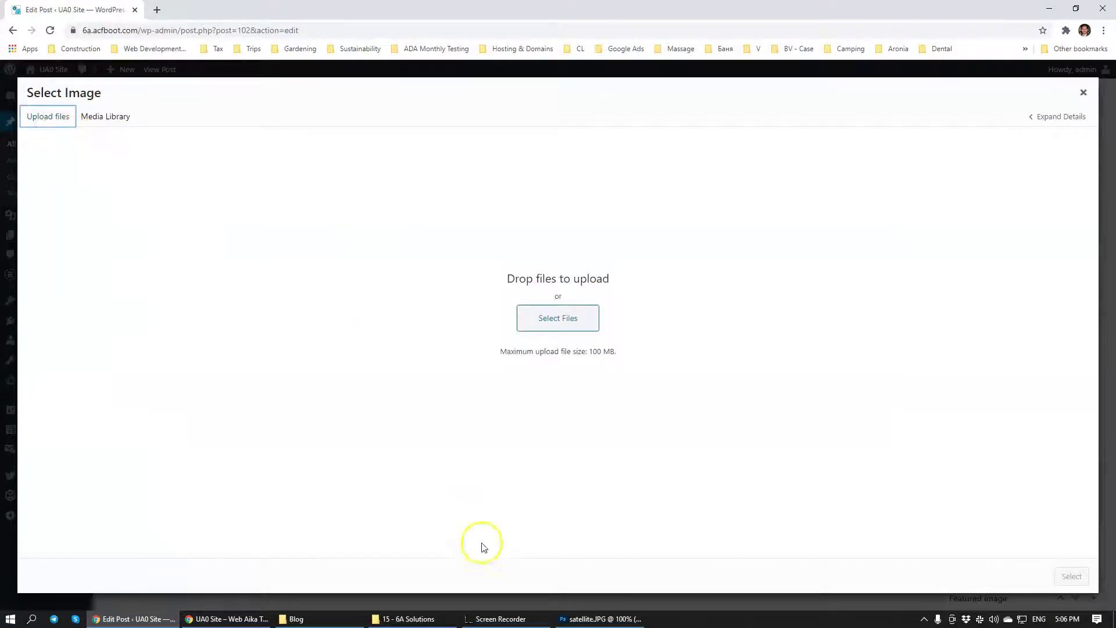
{"action": "left_click", "coordinate": [308, 619]}
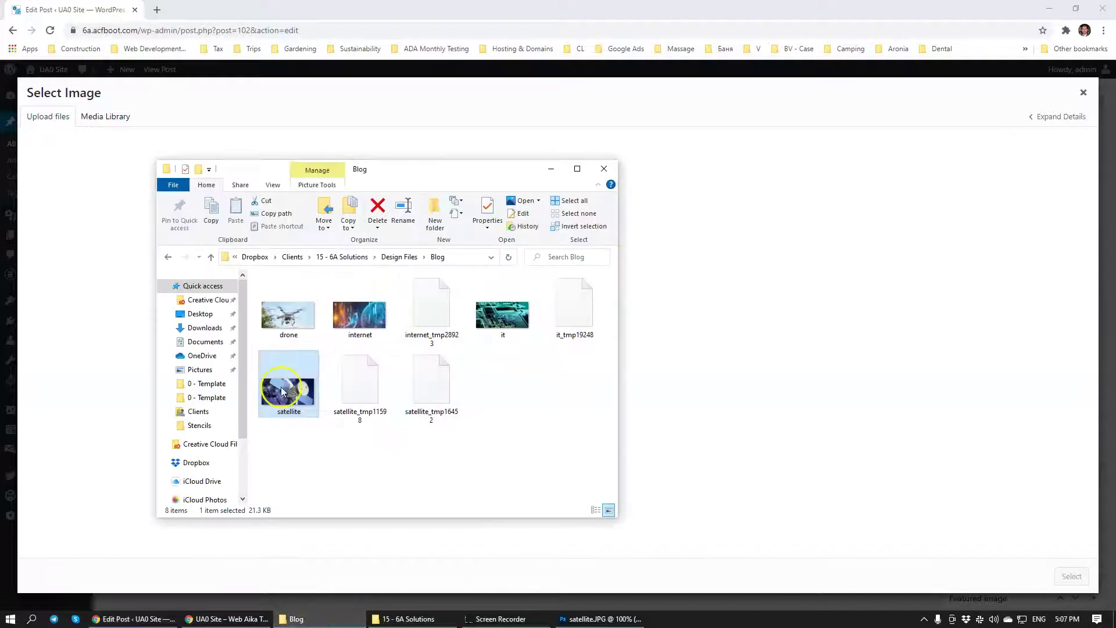
{"action": "left_click_drag", "start_coordinate": [288, 388], "coordinate": [860, 477]}
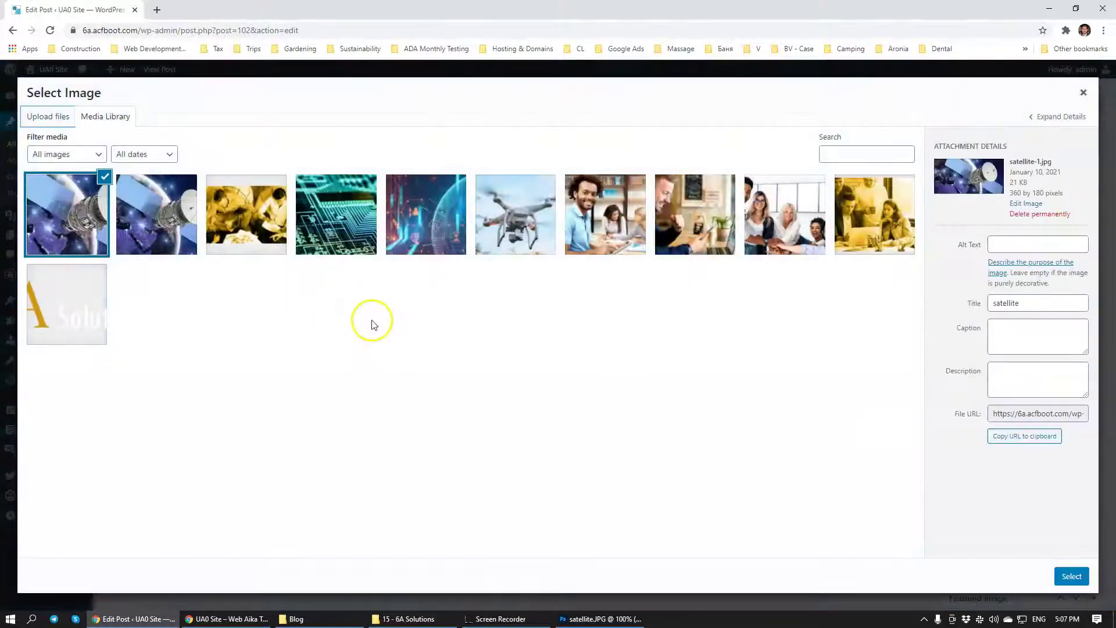
Permanently delete the duplicate satellite image and select the remaining one for the post.
{"action": "left_click", "coordinate": [167, 215]}
{"action": "left_click", "coordinate": [1041, 214]}
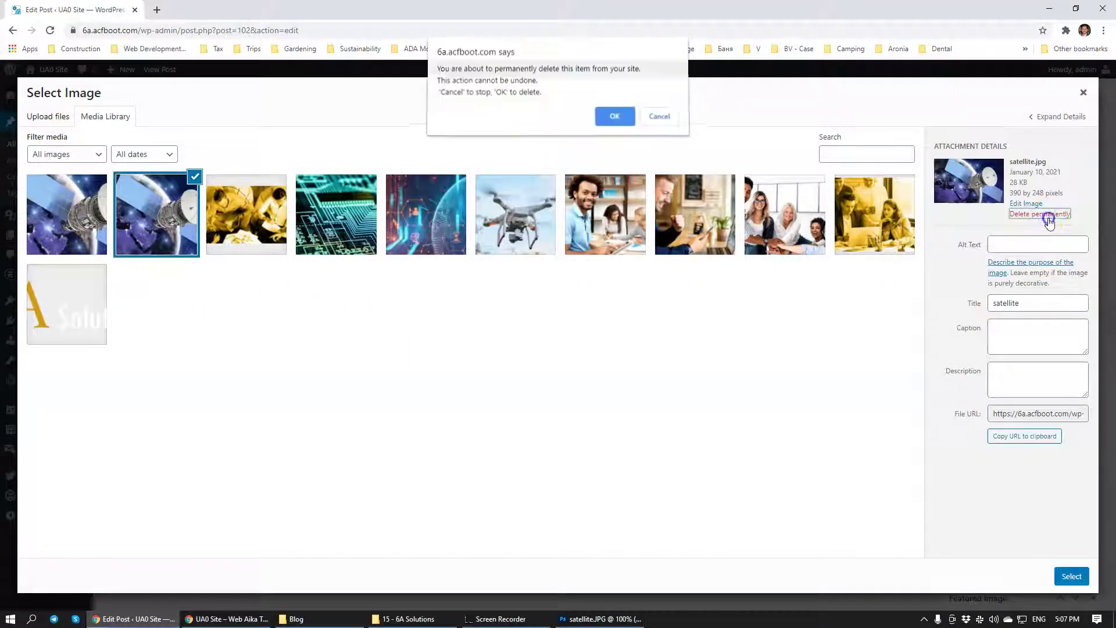
{"action": "left_click", "coordinate": [614, 115]}
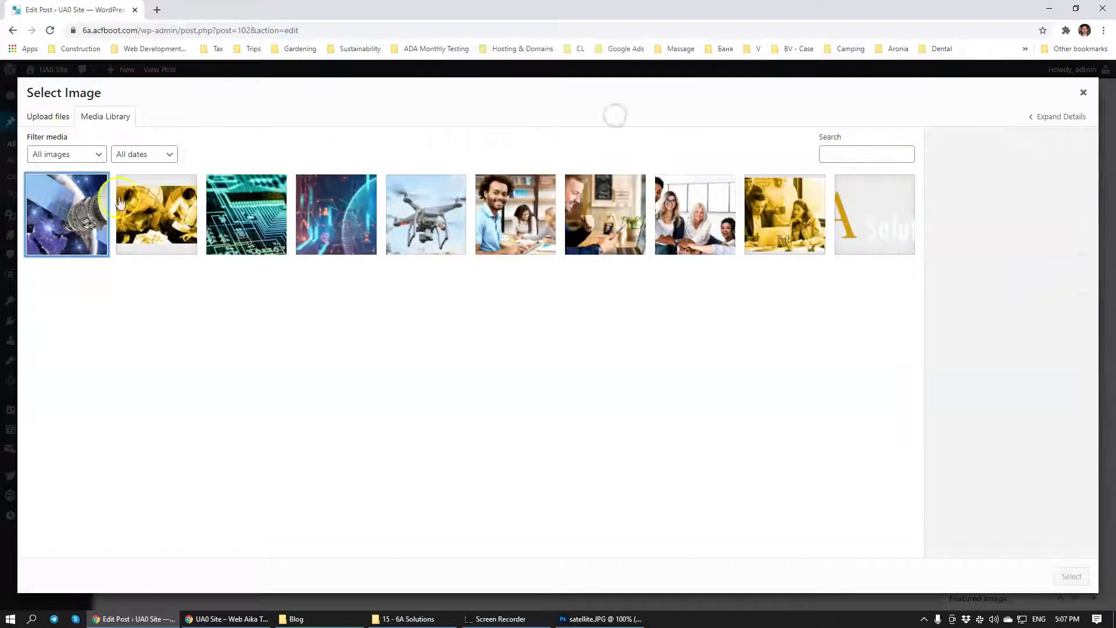
{"action": "left_click", "coordinate": [1073, 576]}
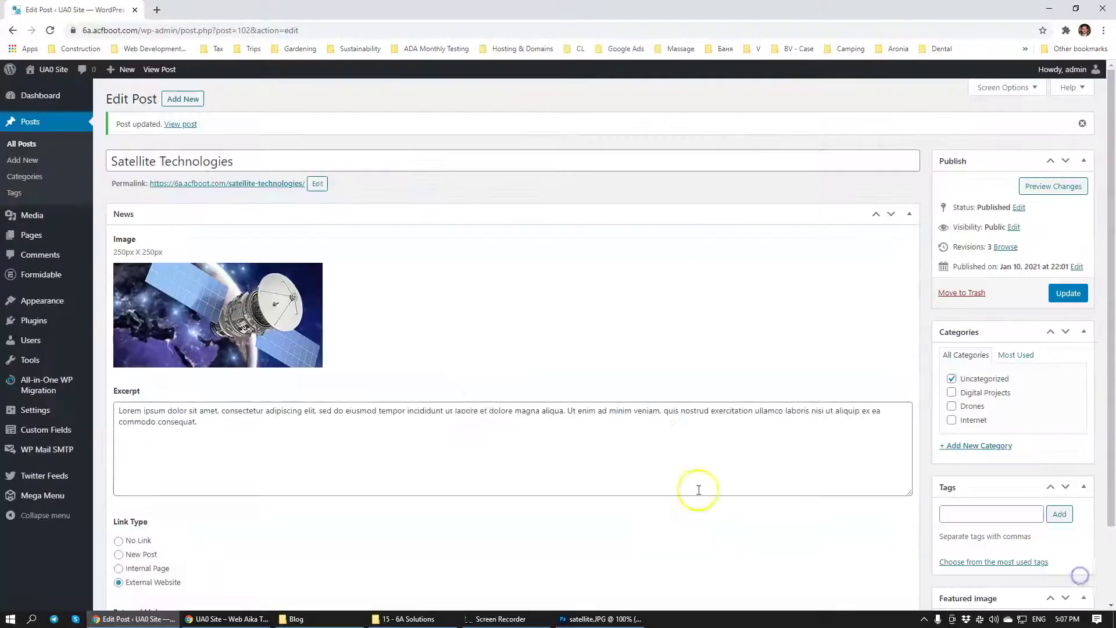
Update the post, reload the live homepage to see its image, and select the External Link text.
{"action": "left_click", "coordinate": [1075, 293]}
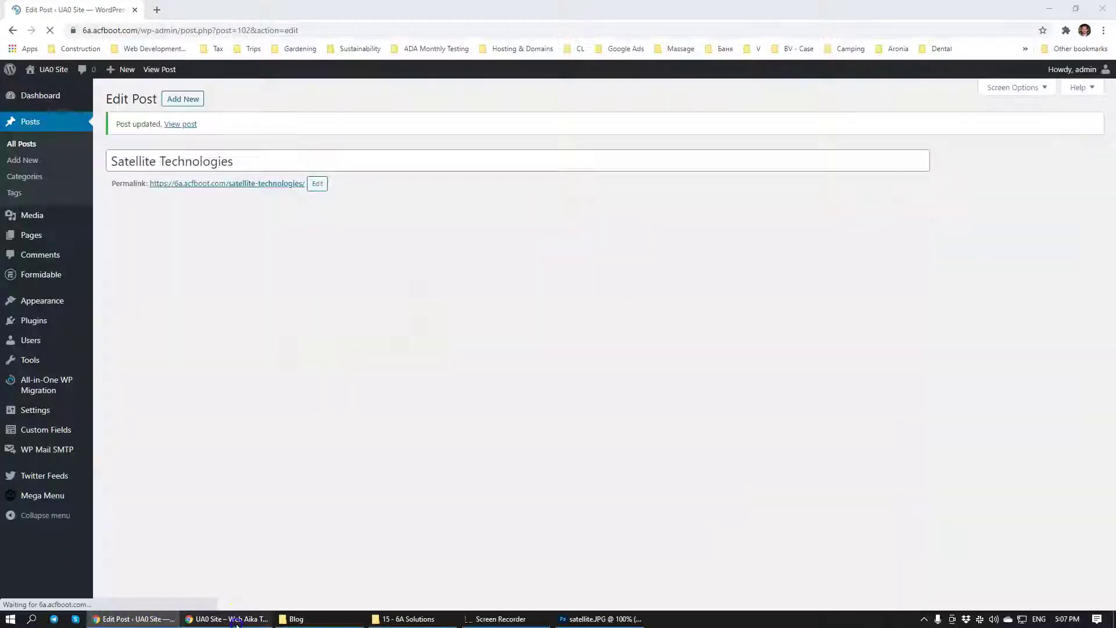
{"action": "left_click", "coordinate": [225, 618]}
{"action": "left_click", "coordinate": [54, 31]}
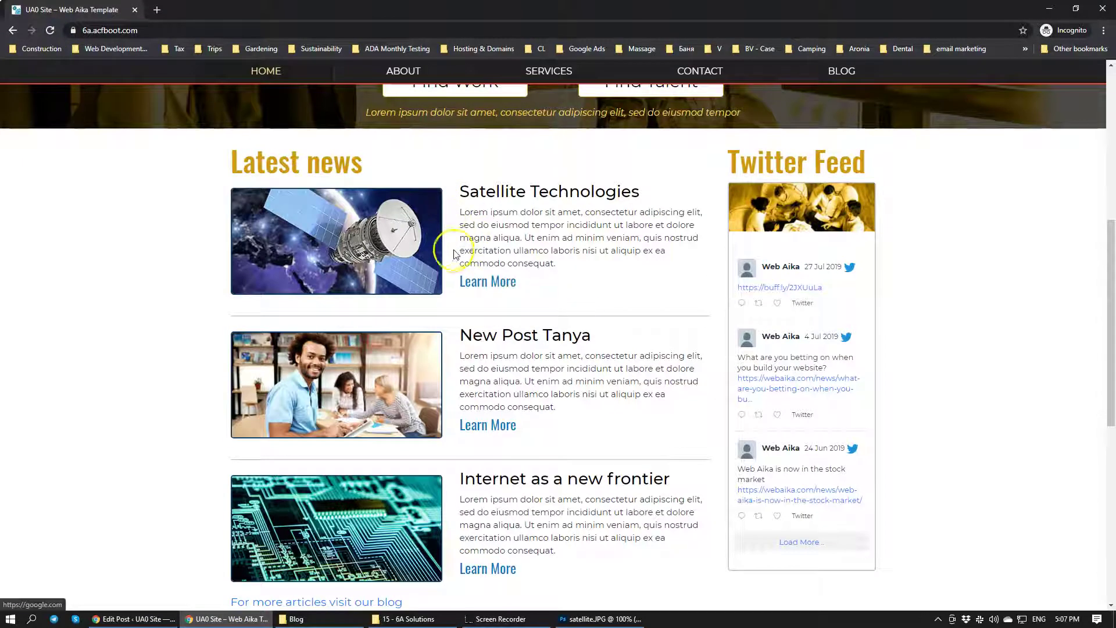
{"action": "key", "text": "alt+Tab"}
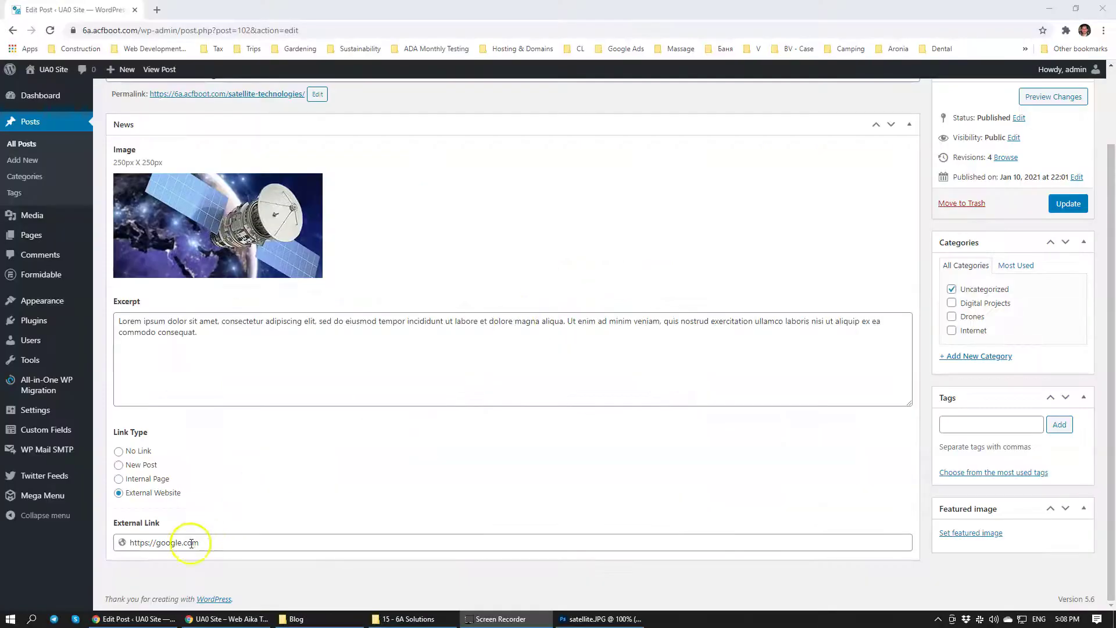
{"action": "triple_click", "coordinate": [209, 543]}
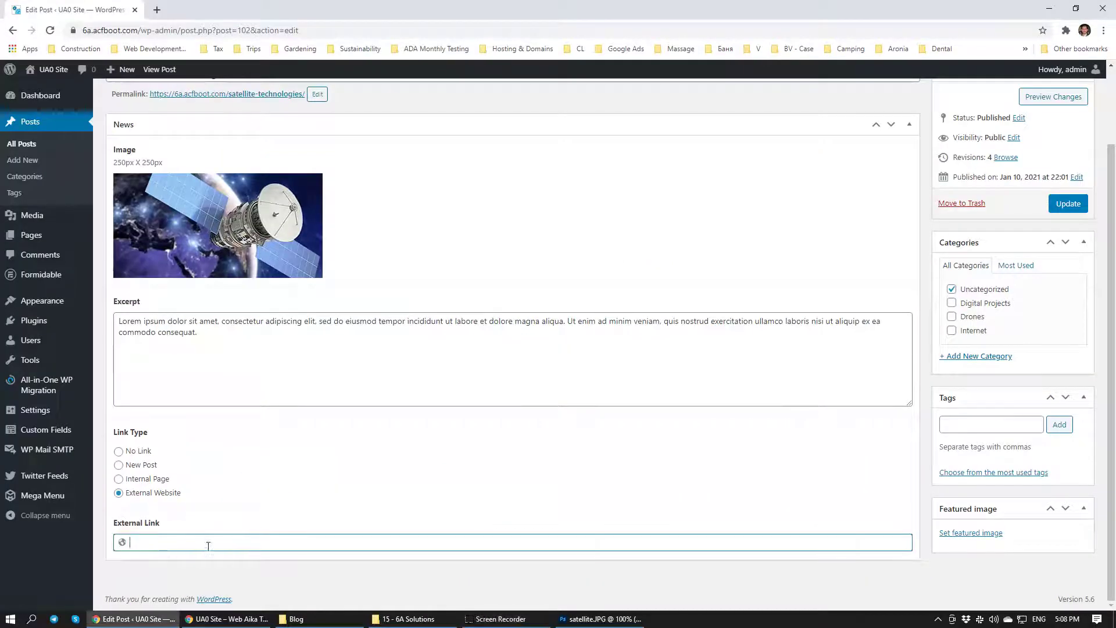
Set the link type to New Post and fill the body with several Lorem ipsum paragraphs.
{"action": "left_click", "coordinate": [119, 466]}
{"action": "scroll", "coordinate": [257, 451], "scroll_direction": "down", "scroll_amount": 4}
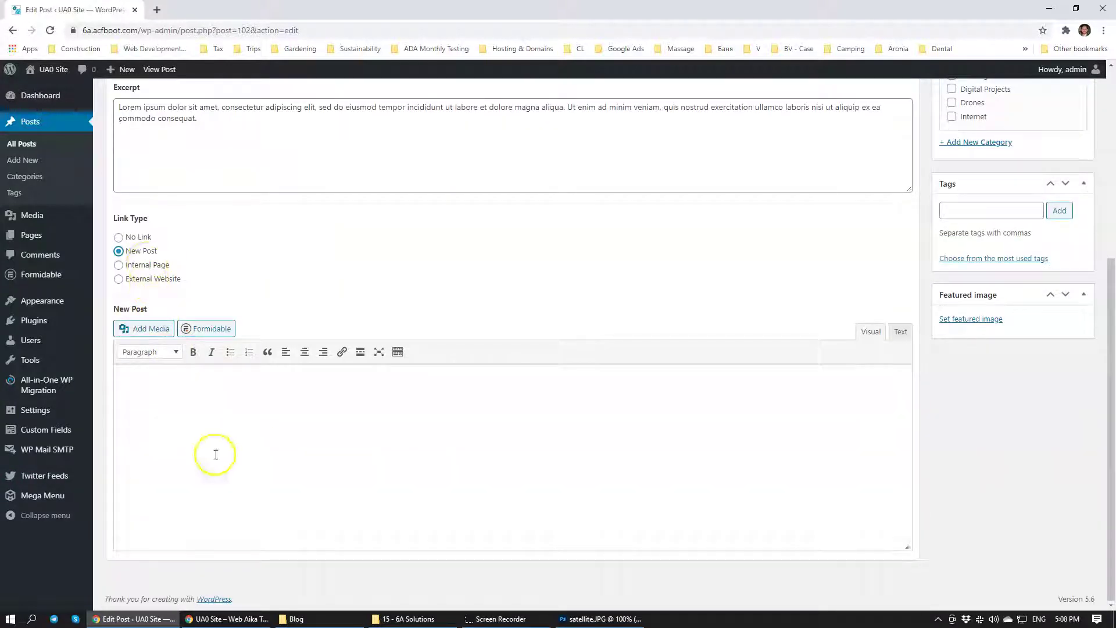
{"action": "type", "text": "Lorem ipsum dolor sit amet, consectetur adipiscing elit, sed do eiusmod tempor incididunt ut labore et dolore magna aliqua. Ut enim ad minim veniam, quis nostrud exercitation ullamco laboris nisi ut aliquip ex ea commodo consequat."}
{"action": "key", "text": "ctrl+v"}
{"action": "key", "text": "ctrl+v"}
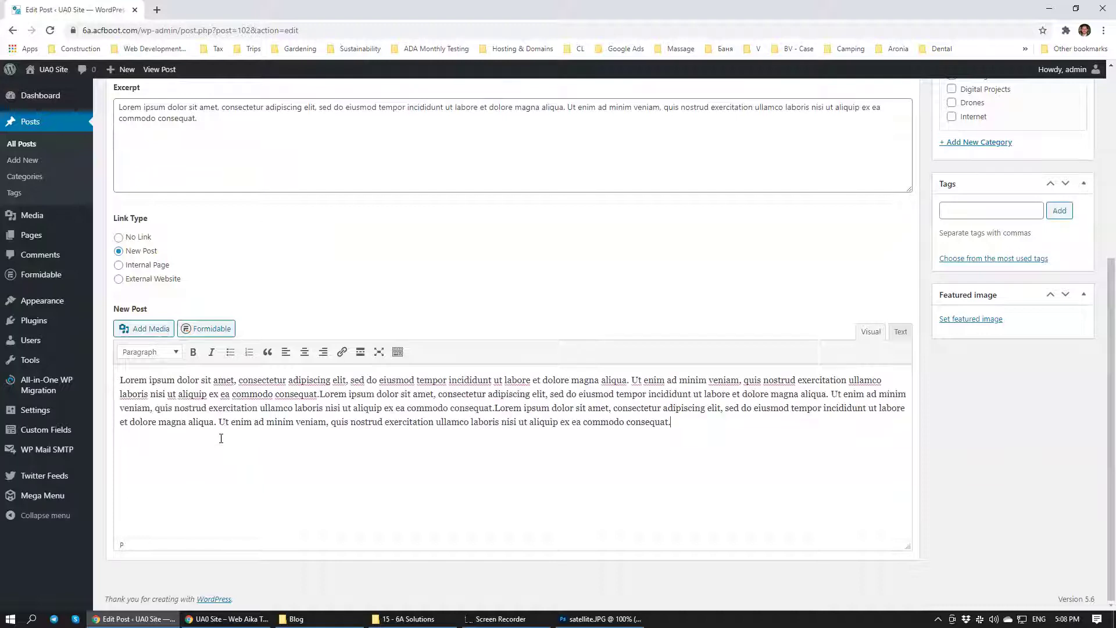
{"action": "type", "text": "Lorem ipsum dolor sit amet, consectetur adipiscing elit, sed do eiusmod tempor incididunt ut labore et dolore magna aliqua. Ut enim ad minim veniam, quis nostrud exercitation ullamco laboris nisi ut aliquip ex ea commodo consequat."}
{"action": "type", "text": "Lorem ipsum dolor sit amet, consectetur adipiscing elit, sed do eiusmod tempor incididunt ut labore et dolore magna aliqua. Ut enim ad minim veniam, quis nostrud exercitation ullamco laboris nisi ut aliquip ex ea commodo consequat."}
{"action": "key", "text": "Return"}
{"action": "type", "text": "Lorem ipsum dolor sit amet, consectetur adipiscing elit, sed do eiusmod tempor incididunt ut labore et dolore magna aliqua. Ut enim ad minim veniam, quis nostrud exercitation ullamco laboris nisi ut aliquip ex ea commodo consequat."}
{"action": "type", "text": "Lorem ipsum dolor sit amet, consectetur adipiscing elit, sed do eiusmod tempor incididunt ut labore et dolore magna aliqua. Ut enim ad minim veniam, quis nostrud exercitation ullamco laboris nisi ut aliquip ex ea commodo consequat."}
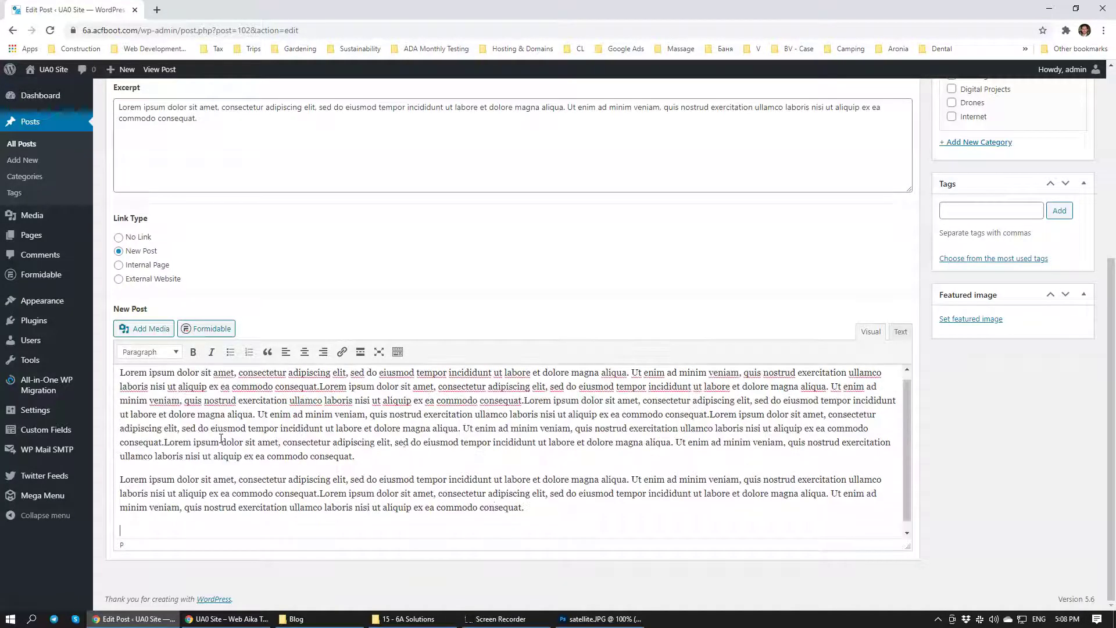
{"action": "key", "text": "Return"}
{"action": "type", "text": "Lorem ipsum dolor sit amet, consectetur adipiscing elit, sed do eiusmod tempor incididunt ut labore et dolore magna aliqua. Ut enim ad minim veniam, quis nostrud exercitation ullamco laboris nisi ut aliquip ex ea commodo consequat."}
{"action": "scroll", "coordinate": [306, 415], "scroll_direction": "up", "scroll_amount": 1}
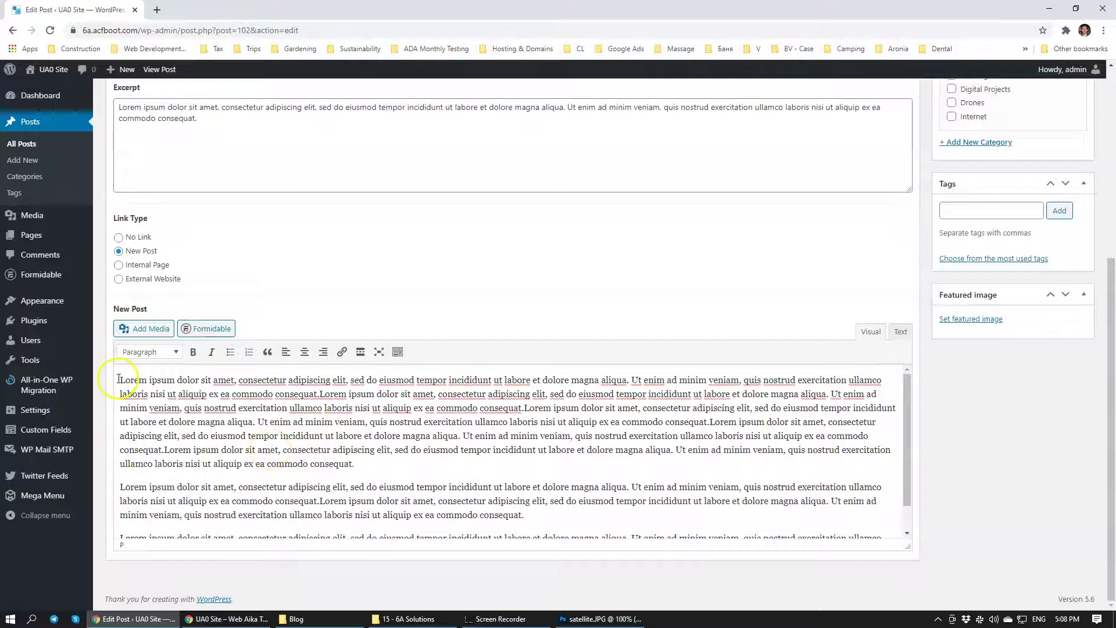
Insert internet.jpg left-aligned with text wrap at the top of the body, then update the post.
{"action": "left_click", "coordinate": [154, 330]}
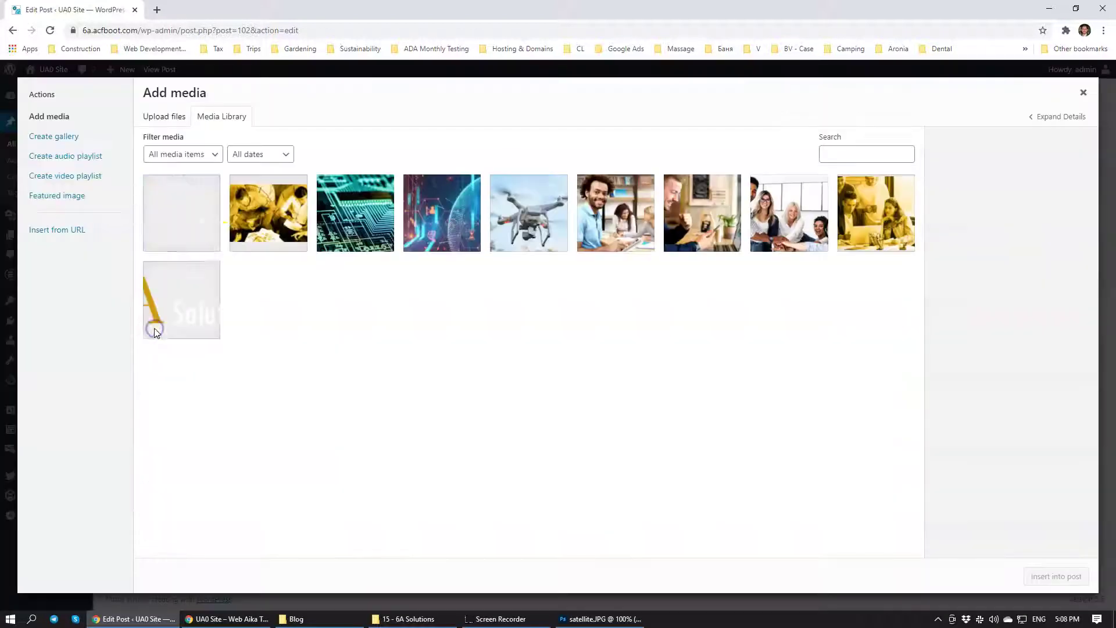
{"action": "left_click", "coordinate": [197, 215]}
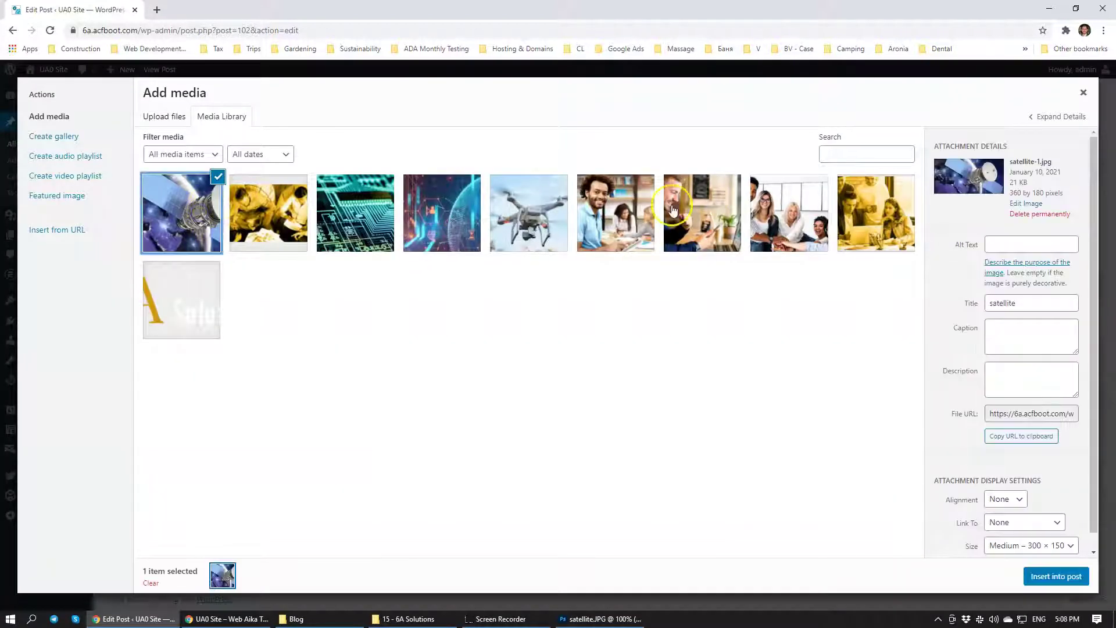
{"action": "left_click", "coordinate": [454, 221]}
{"action": "left_click", "coordinate": [1074, 572]}
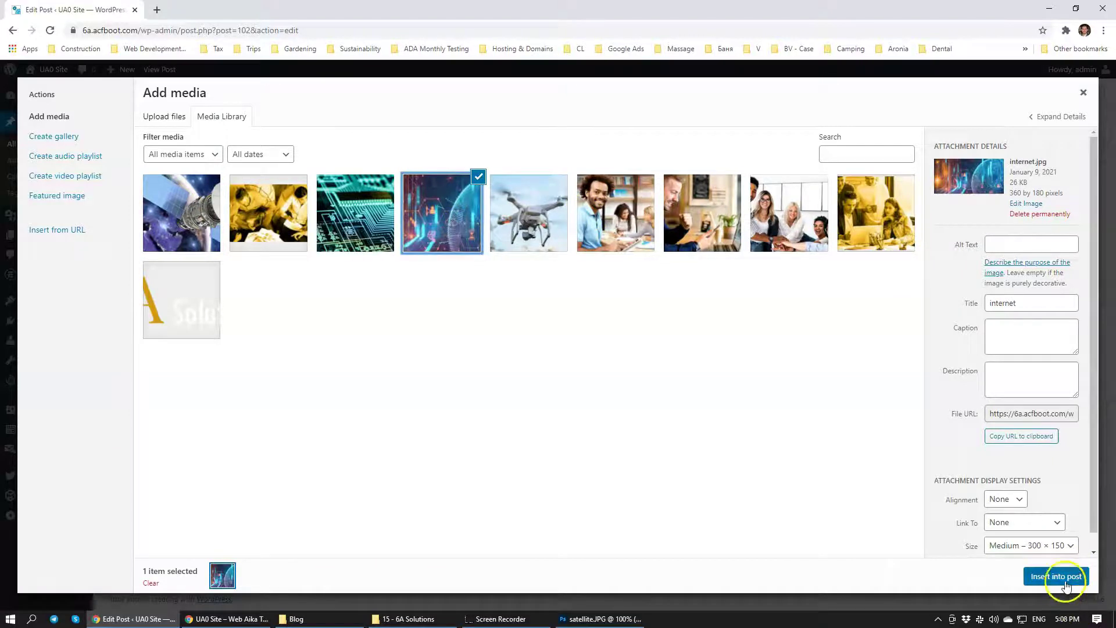
{"action": "left_click", "coordinate": [218, 394]}
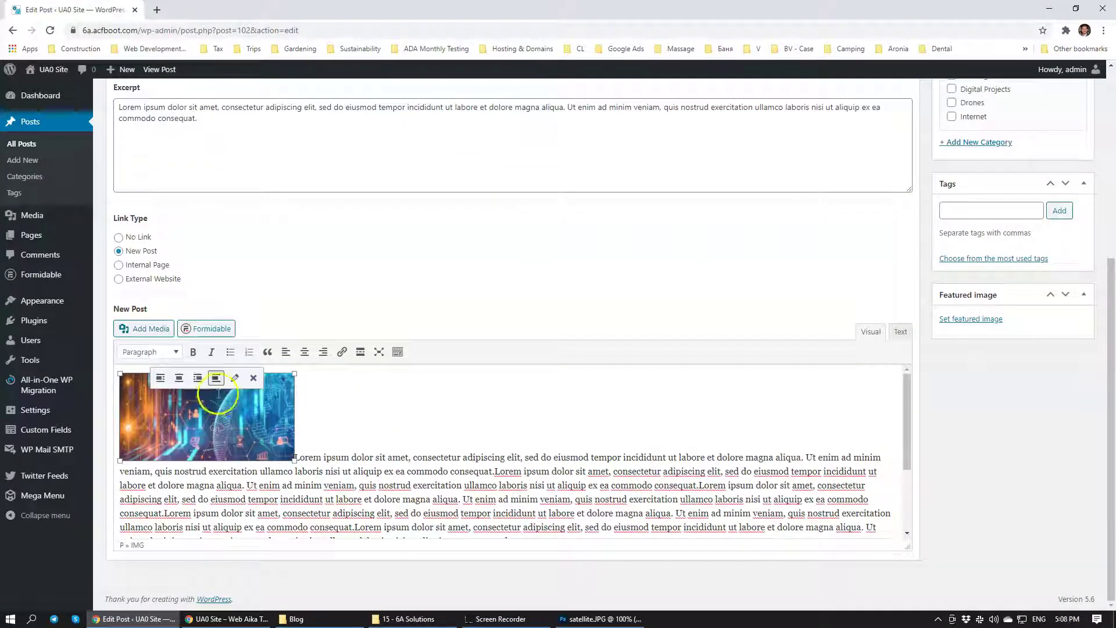
{"action": "left_click", "coordinate": [161, 378]}
{"action": "scroll", "coordinate": [1011, 231], "scroll_direction": "up", "scroll_amount": 3}
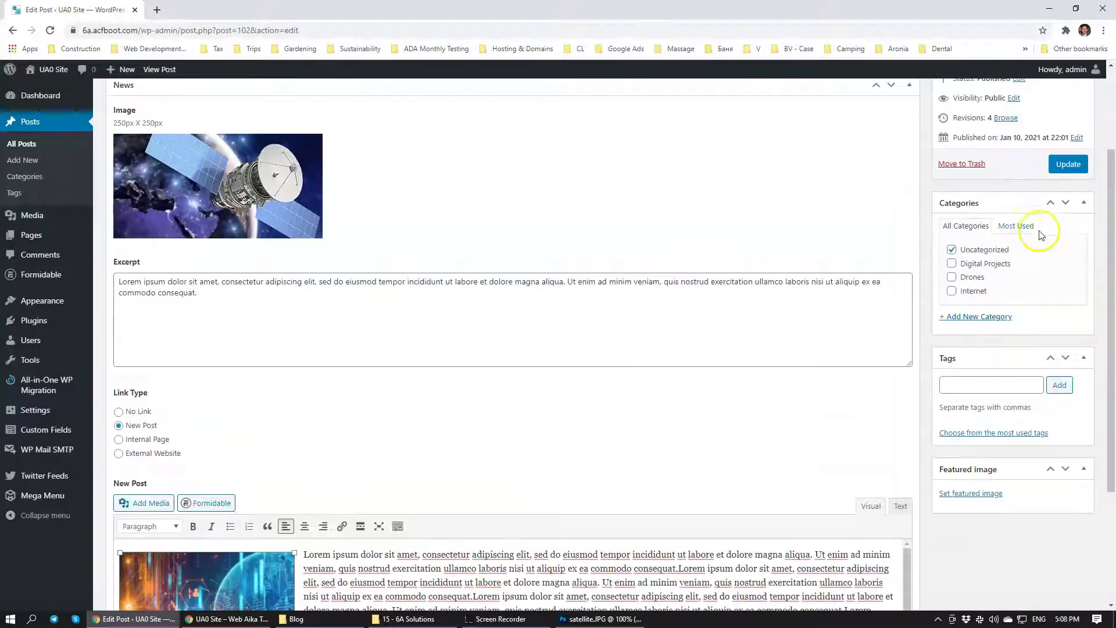
{"action": "left_click", "coordinate": [1068, 164]}
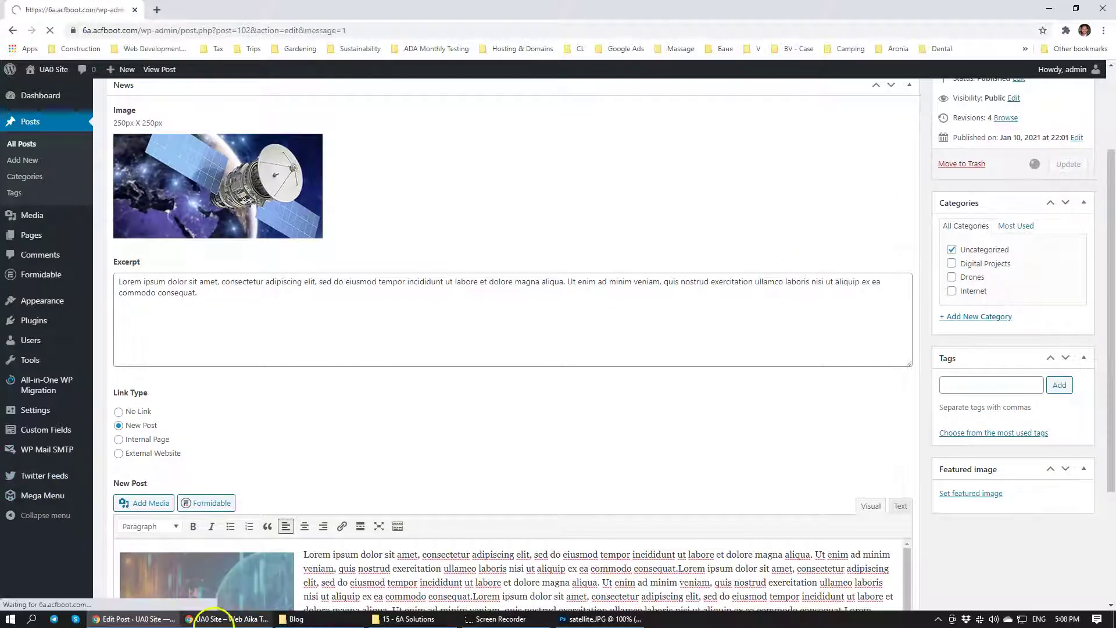
Reload the live home page, open the Satellite Technologies article, then return to the post editor.
{"action": "left_click", "coordinate": [233, 621]}
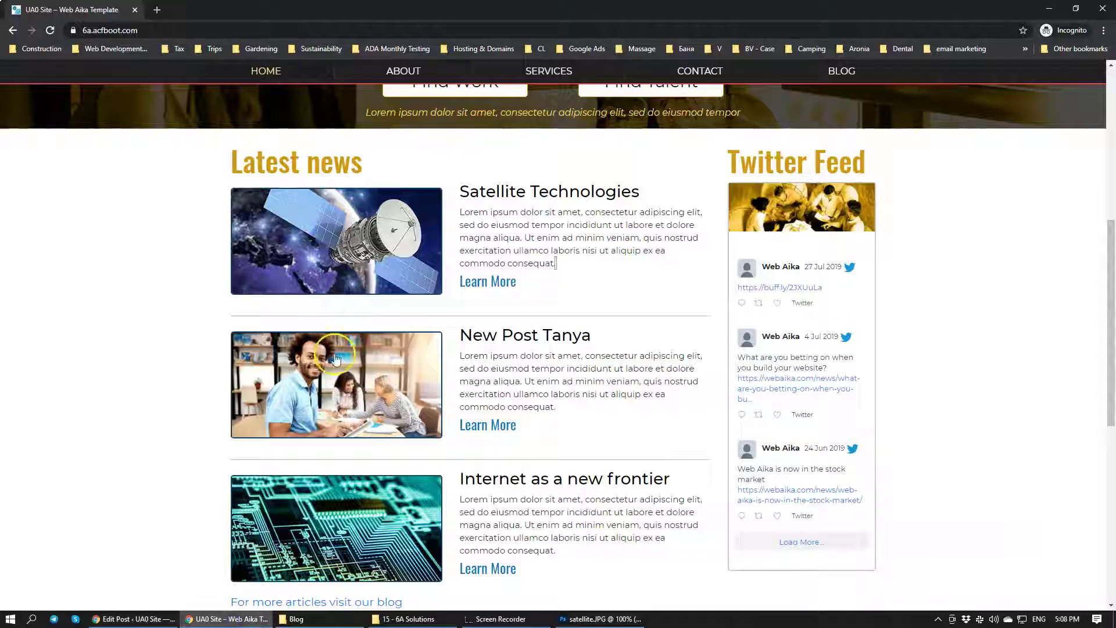
{"action": "left_click", "coordinate": [52, 32]}
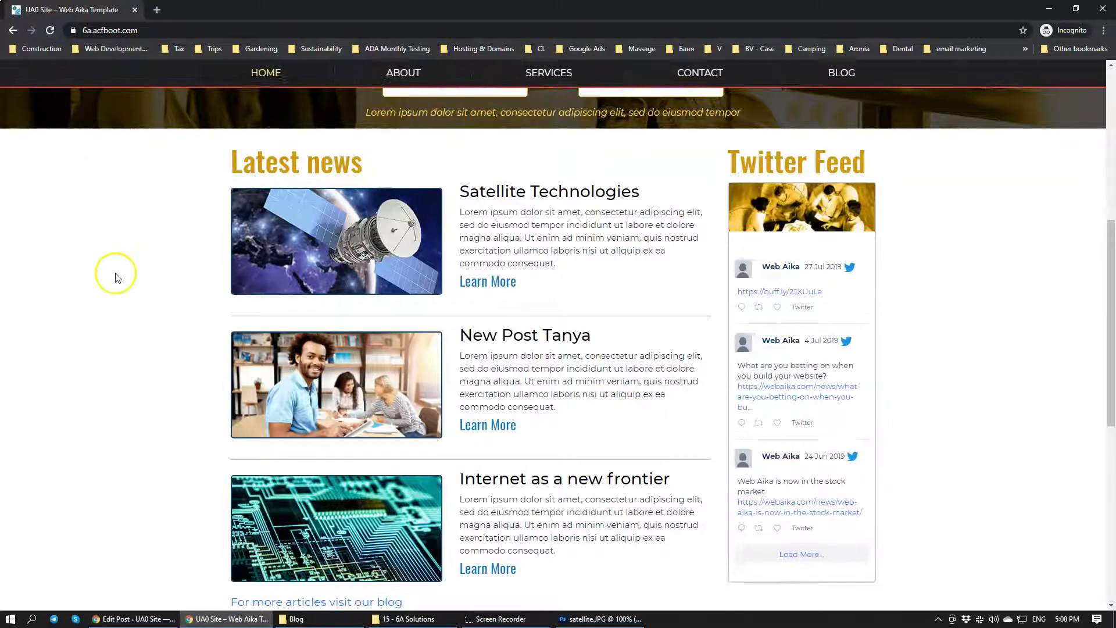
{"action": "scroll", "coordinate": [500, 239], "scroll_direction": "up", "scroll_amount": 2}
{"action": "left_click", "coordinate": [521, 304]}
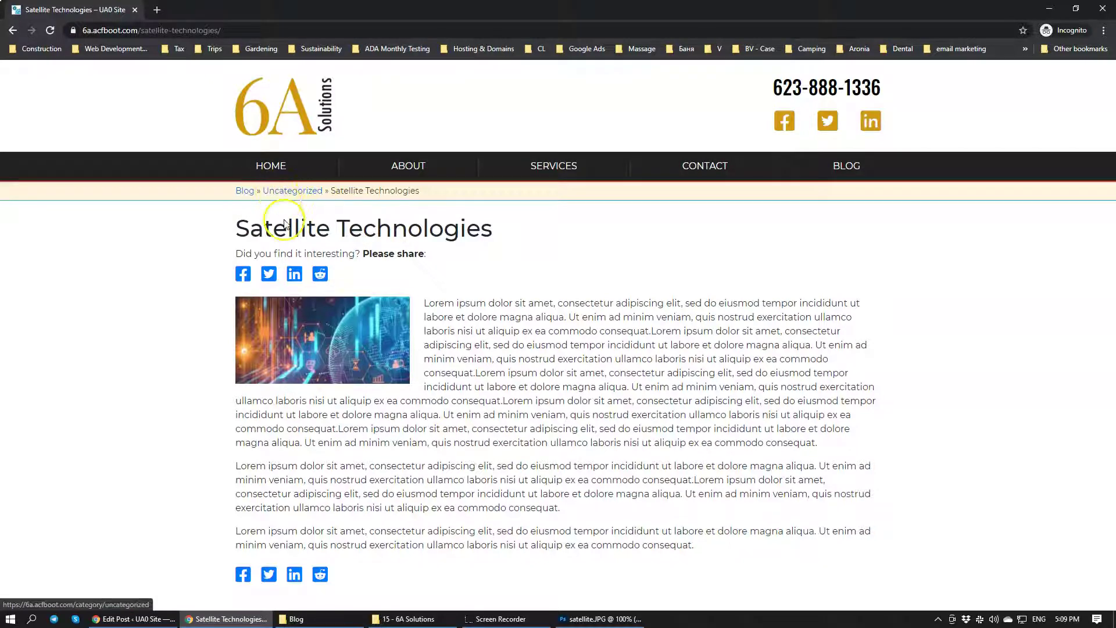
{"action": "left_click", "coordinate": [133, 619]}
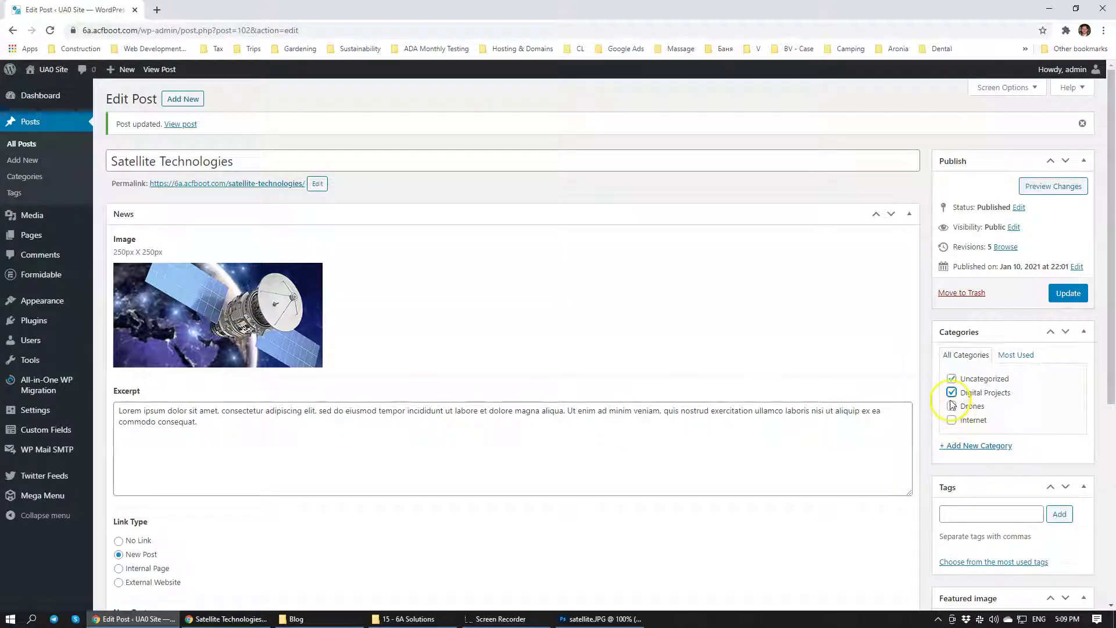
Create a 'Satellite' category, untick Uncategorized, and update the post.
{"action": "left_click", "coordinate": [979, 446]}
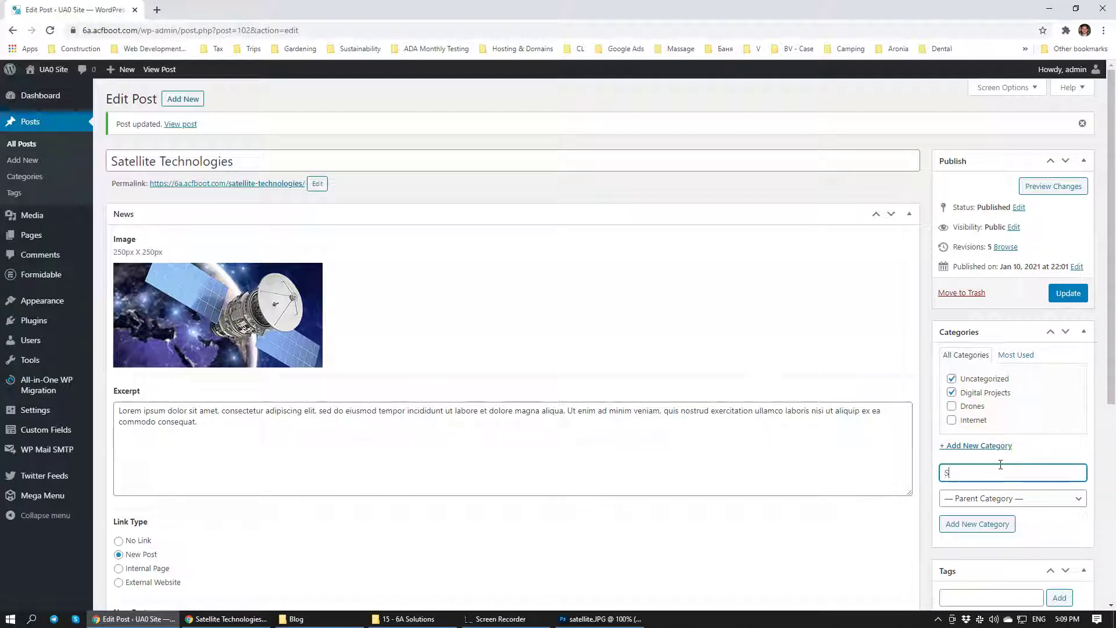
{"action": "type", "text": "Satellite"}
{"action": "key", "text": "Return"}
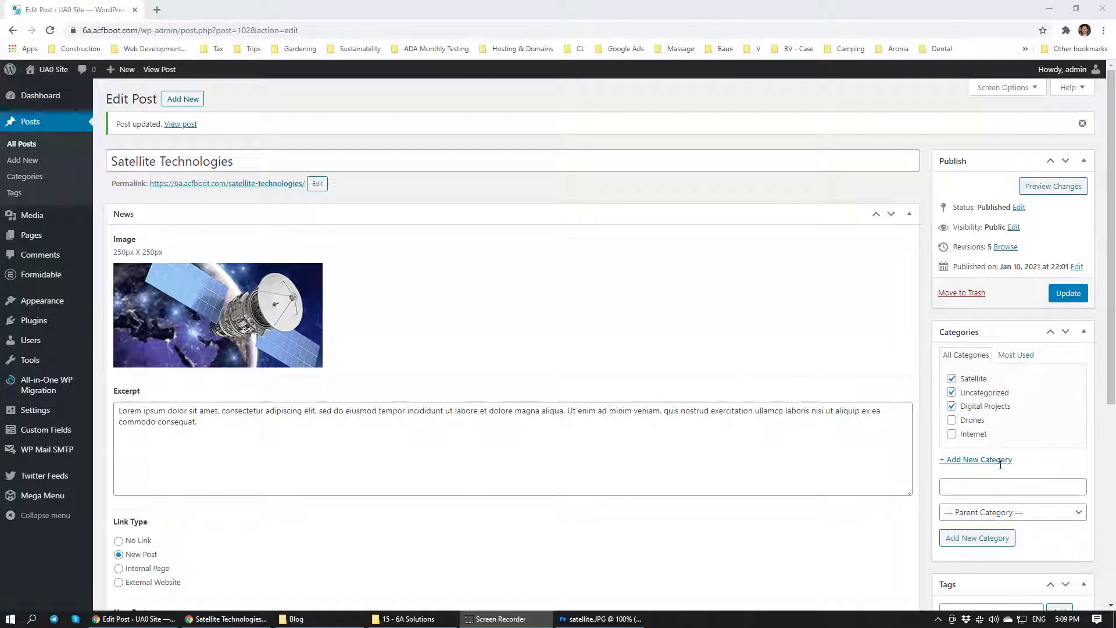
{"action": "left_click", "coordinate": [956, 394]}
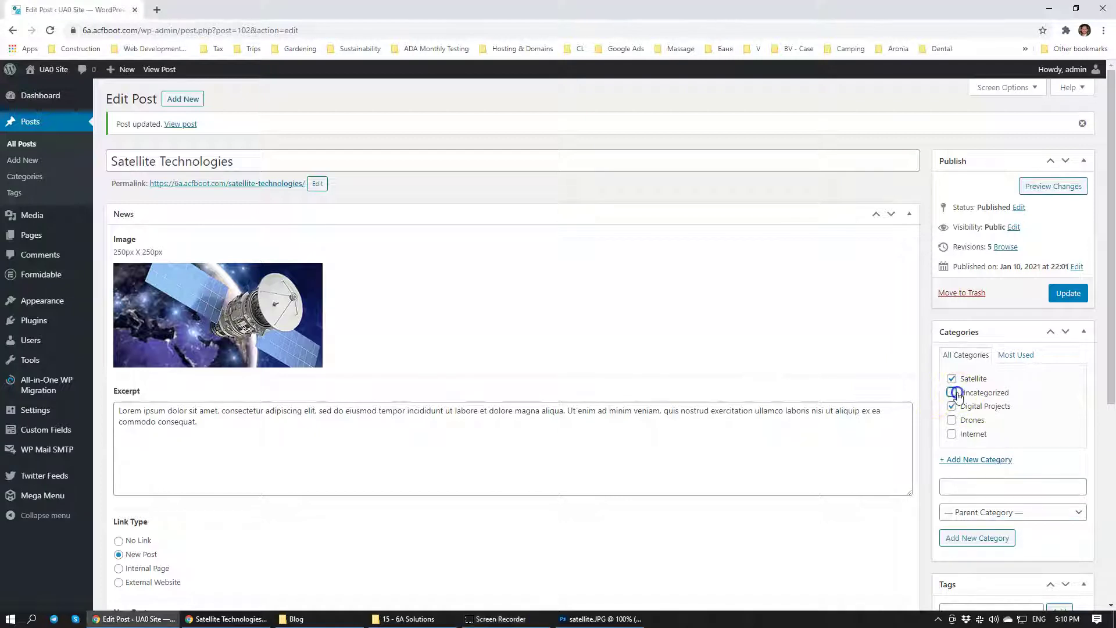
{"action": "left_click", "coordinate": [1069, 300]}
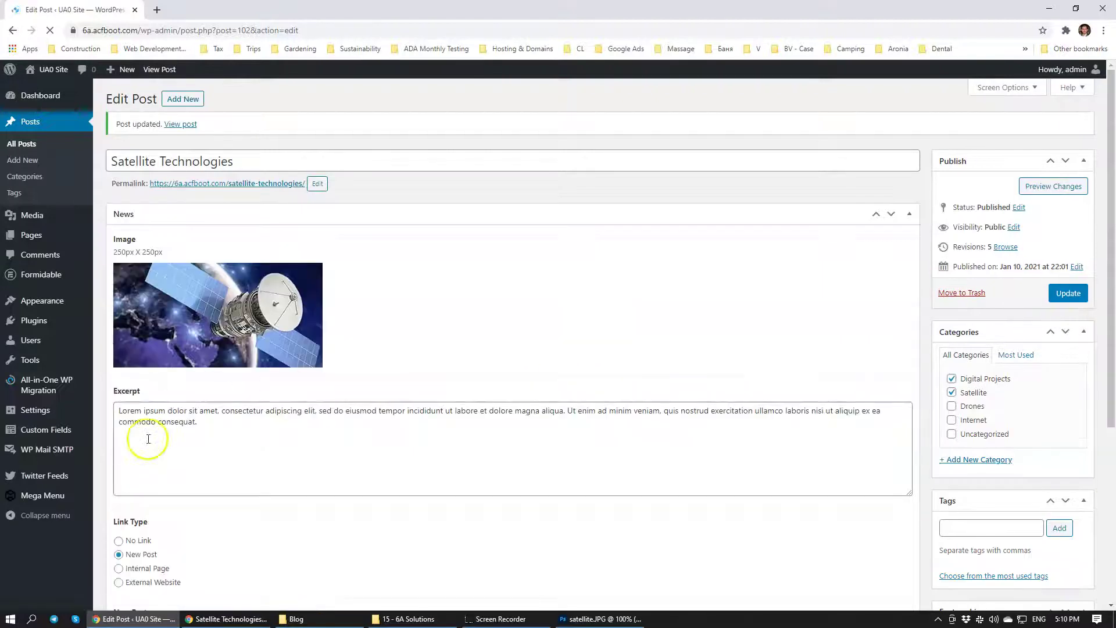
On the live Blog page, open the Digital Projects listing, then the Satellite listing.
{"action": "left_click", "coordinate": [228, 619]}
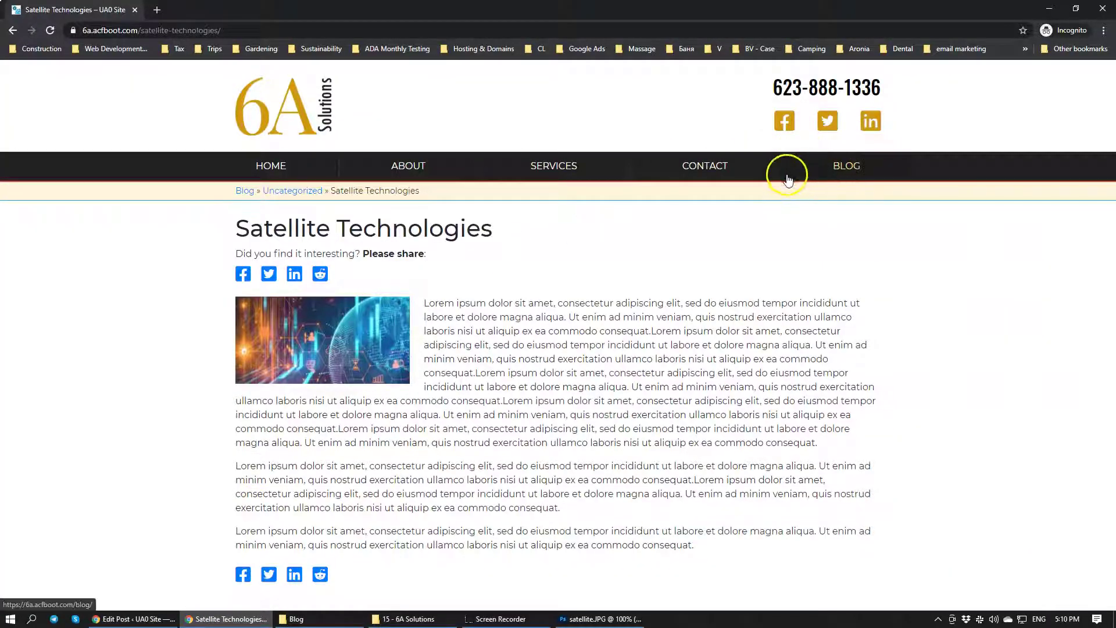
{"action": "left_click", "coordinate": [847, 174]}
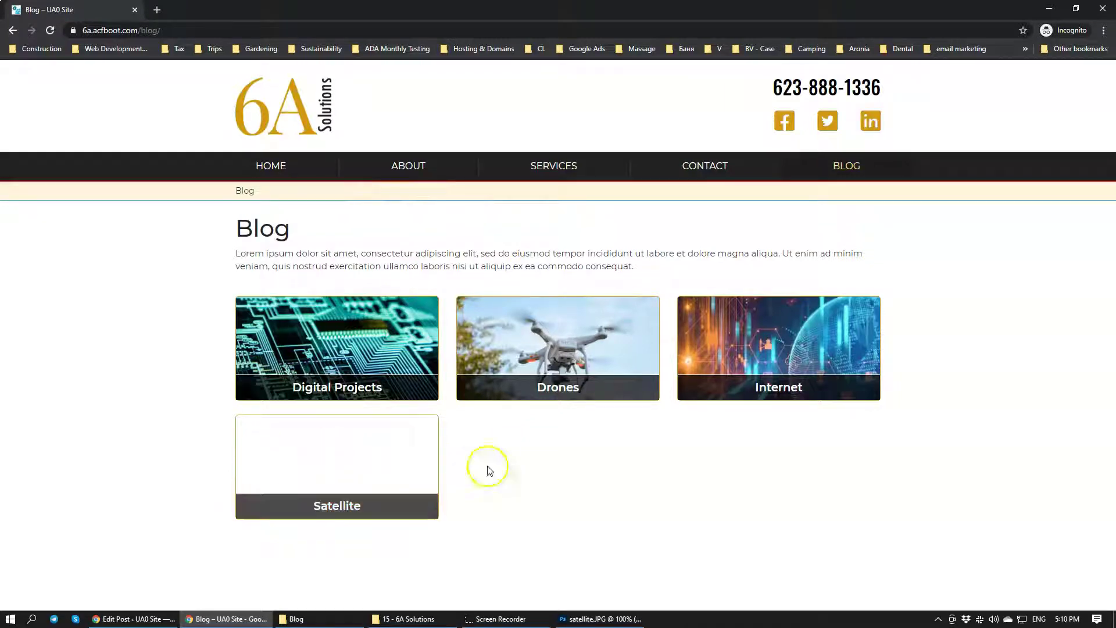
{"action": "left_click", "coordinate": [341, 371]}
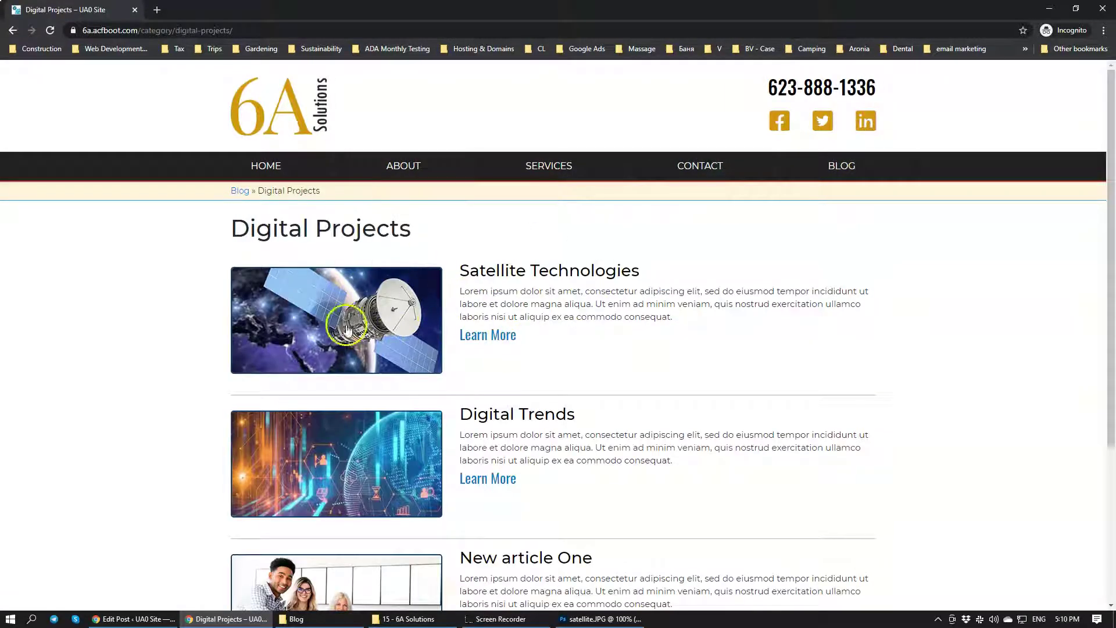
{"action": "key", "text": "alt+Left"}
{"action": "left_click", "coordinate": [320, 471]}
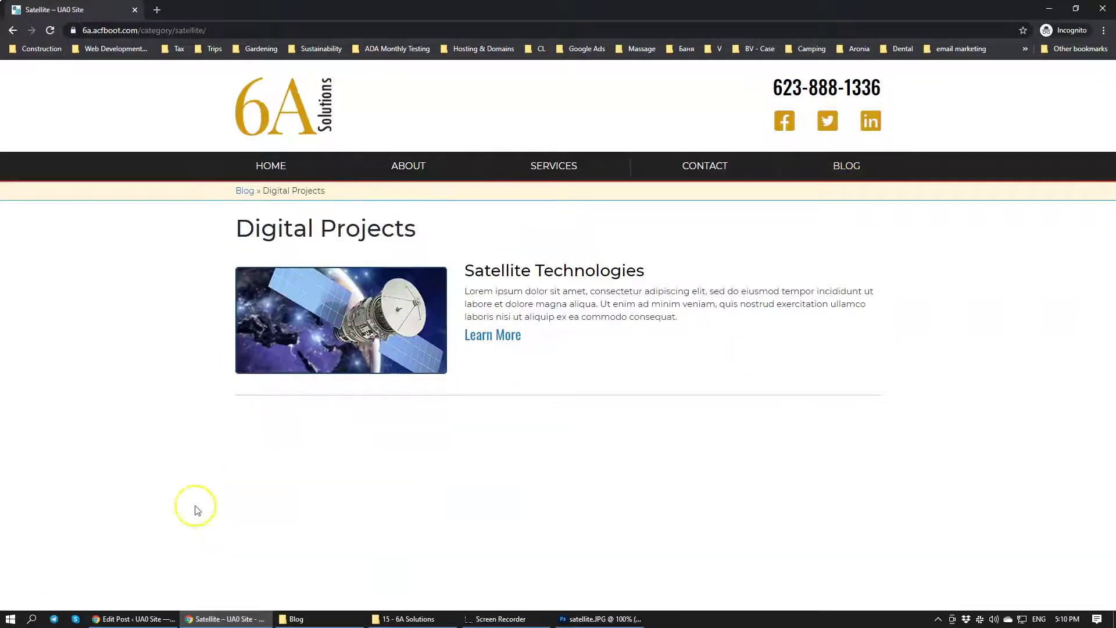
Return the live site to the Blog page, then go back to the post editor.
{"action": "left_click", "coordinate": [104, 619]}
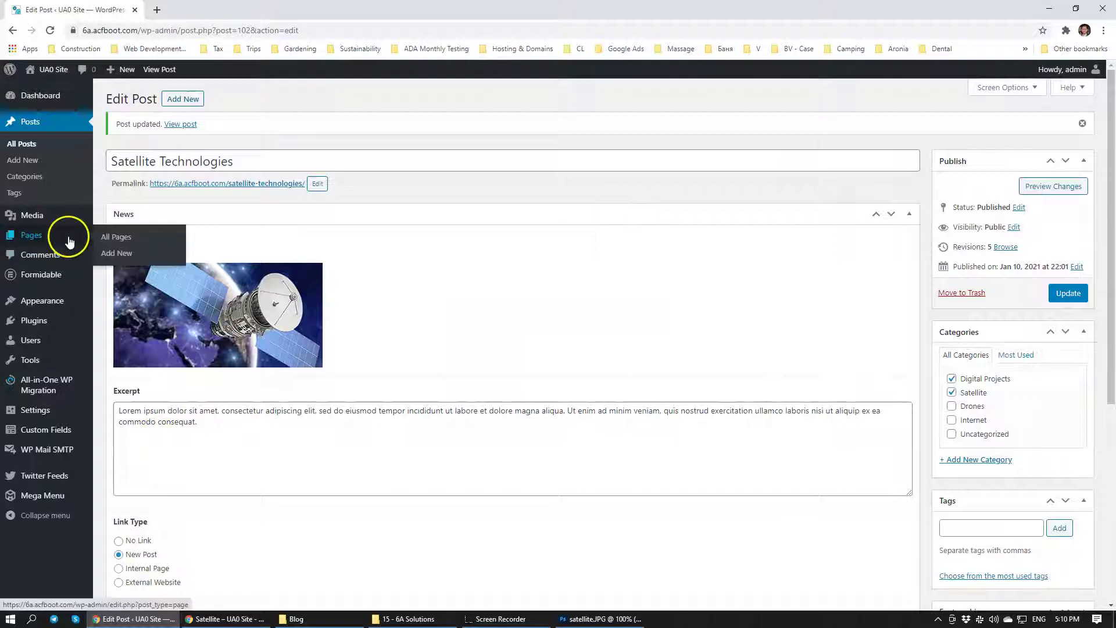
{"action": "left_click", "coordinate": [198, 619]}
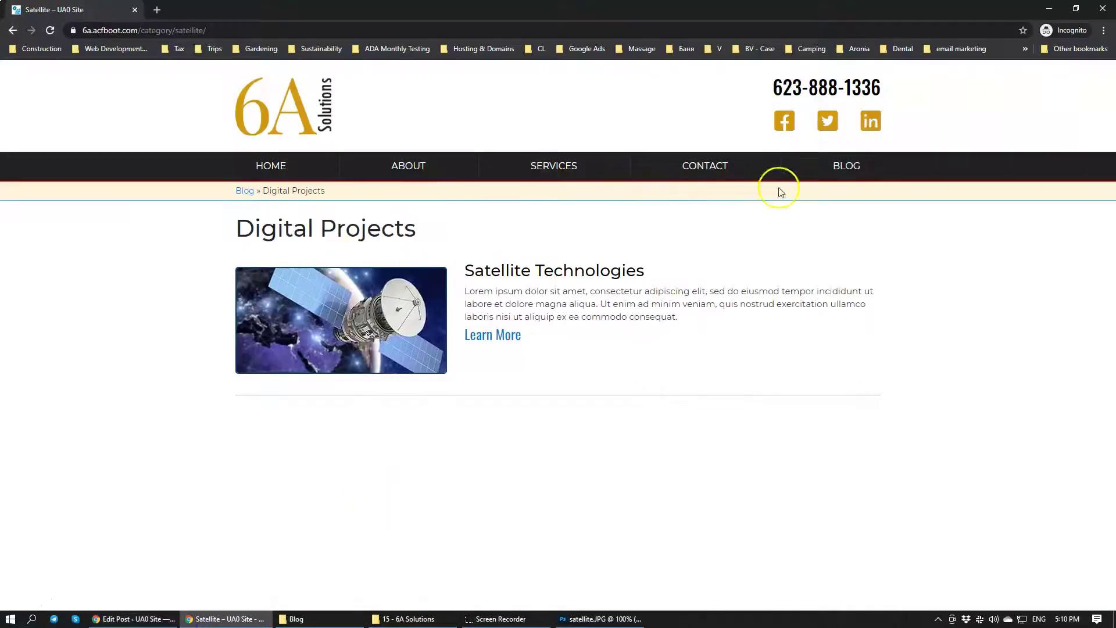
{"action": "left_click", "coordinate": [848, 170]}
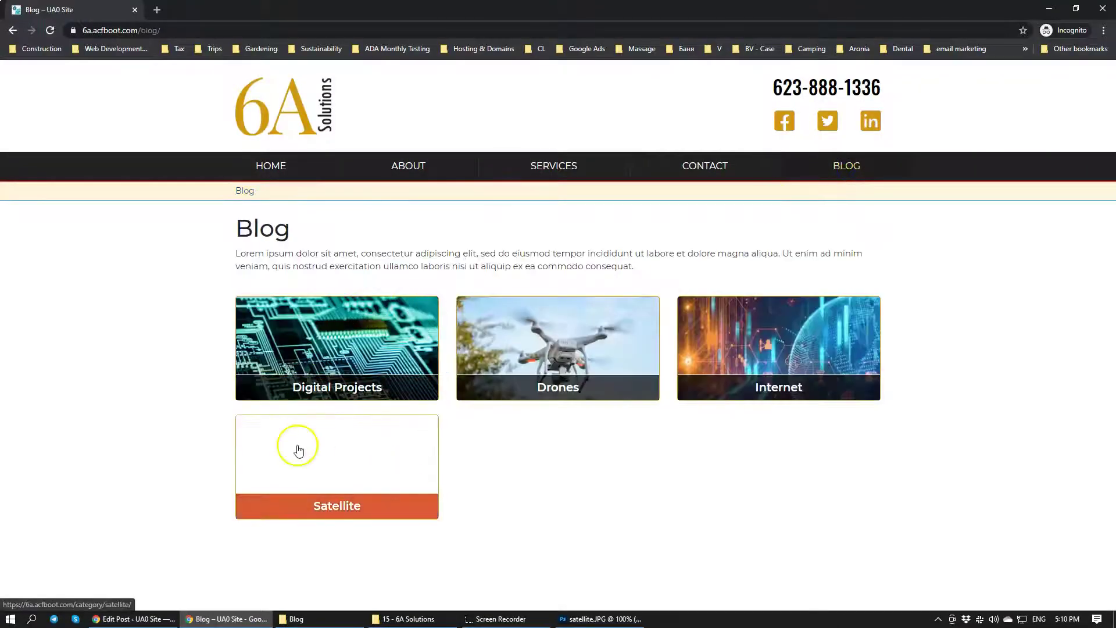
{"action": "left_click", "coordinate": [139, 617]}
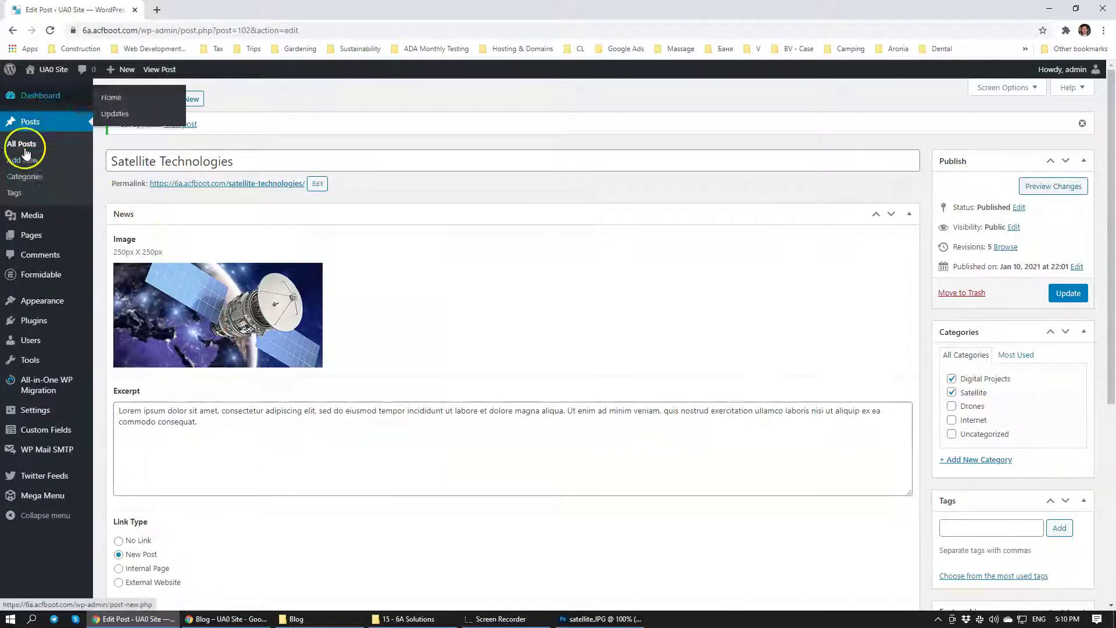
Give the Satellite category the satellite photo as its image, update it, and view the live Blog.
{"action": "left_click", "coordinate": [25, 177]}
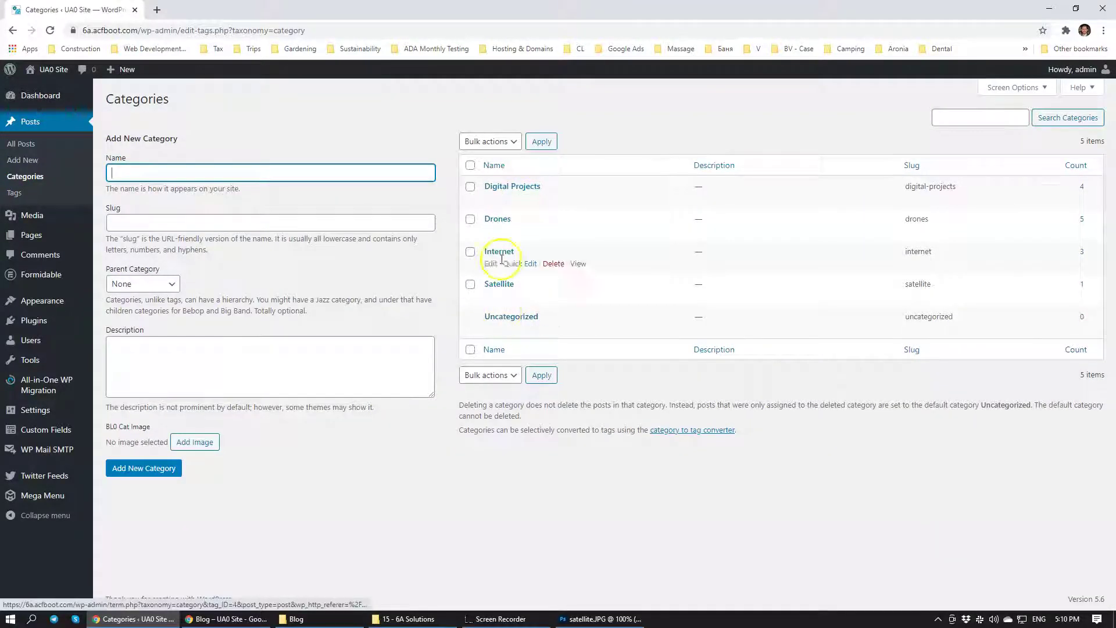
{"action": "left_click", "coordinate": [499, 284]}
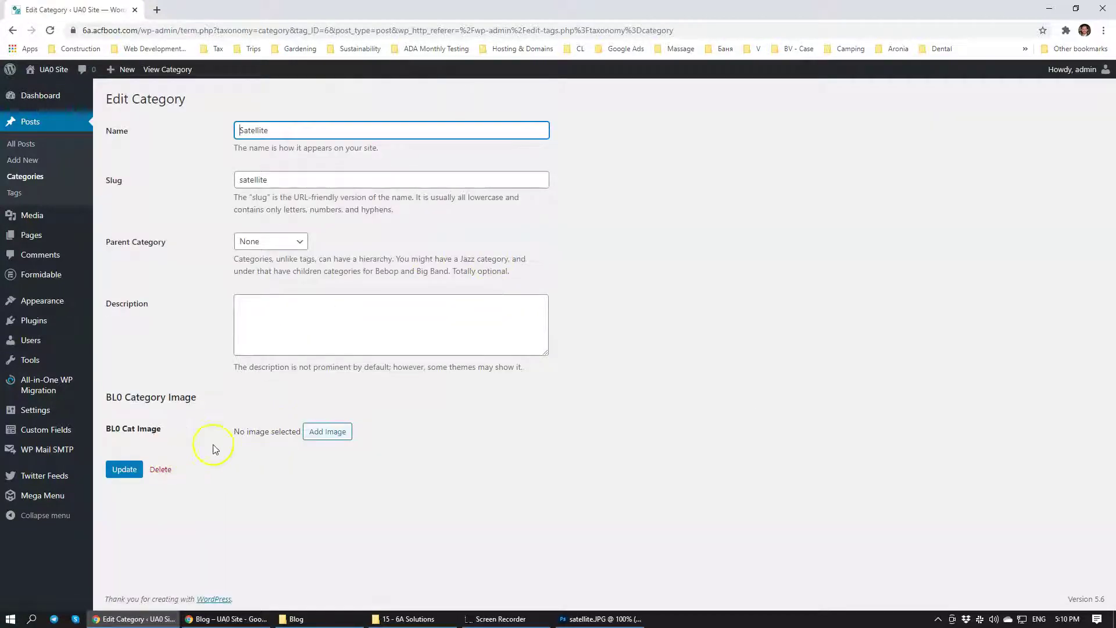
{"action": "left_click", "coordinate": [317, 435]}
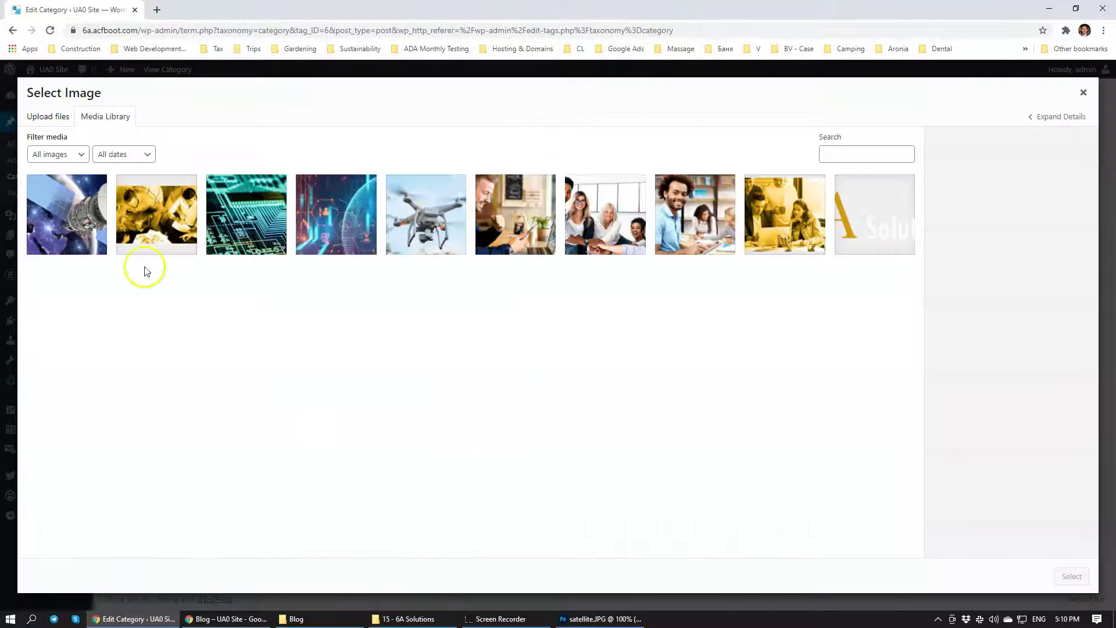
{"action": "left_click", "coordinate": [54, 210]}
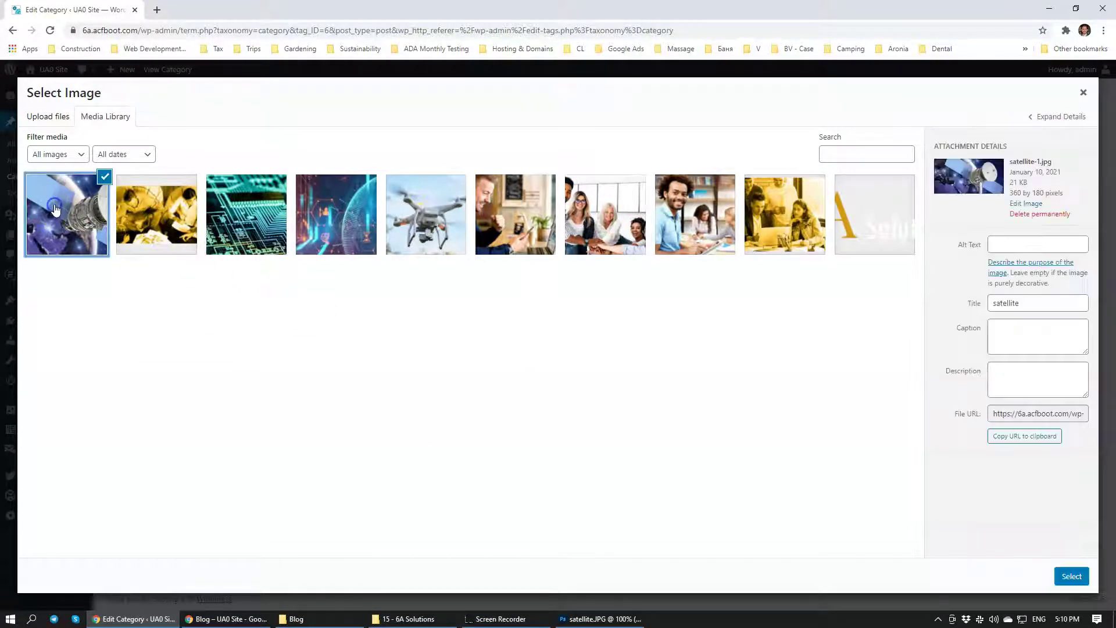
{"action": "left_click", "coordinate": [1072, 576]}
{"action": "left_click", "coordinate": [124, 536]}
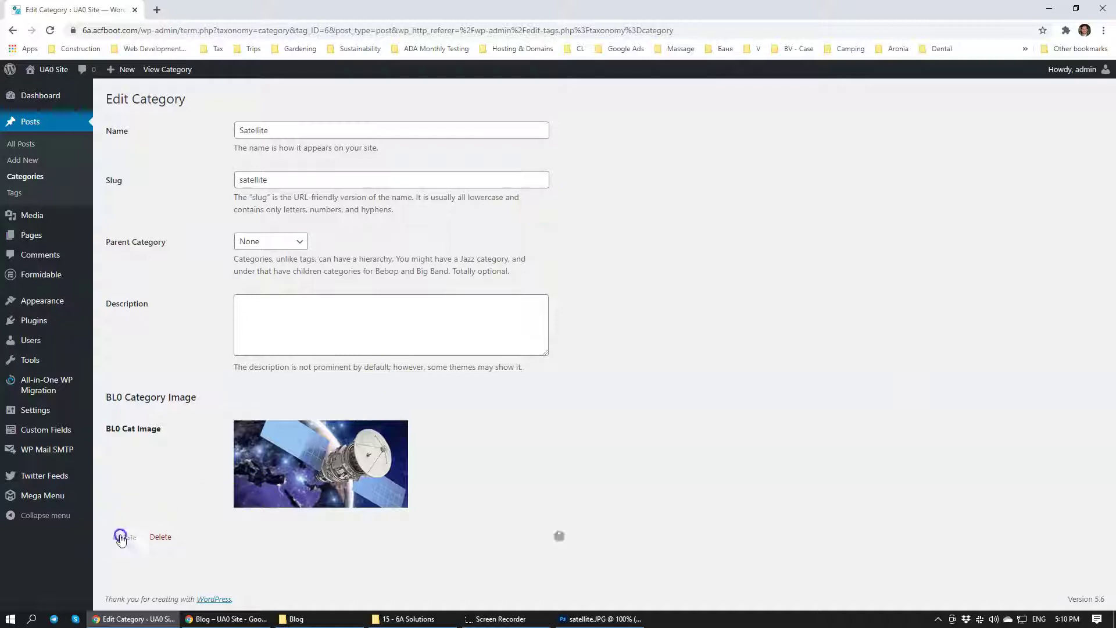
{"action": "left_click", "coordinate": [227, 619]}
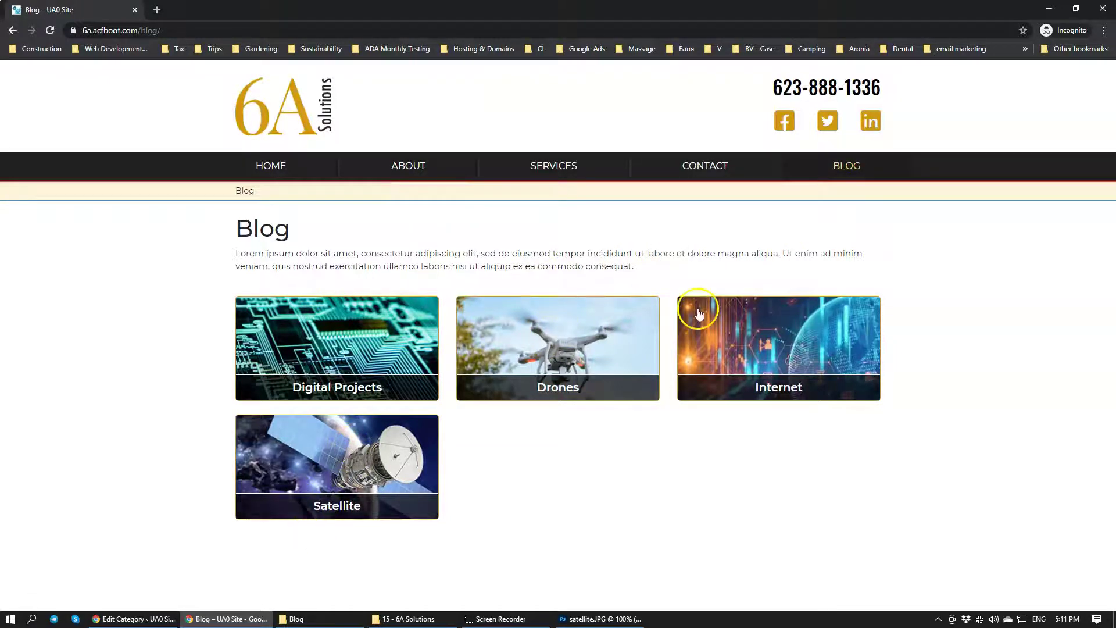
Open the Drones listing, return to the Blog page's category tiles, then go back to the category editor.
{"action": "left_click", "coordinate": [553, 354]}
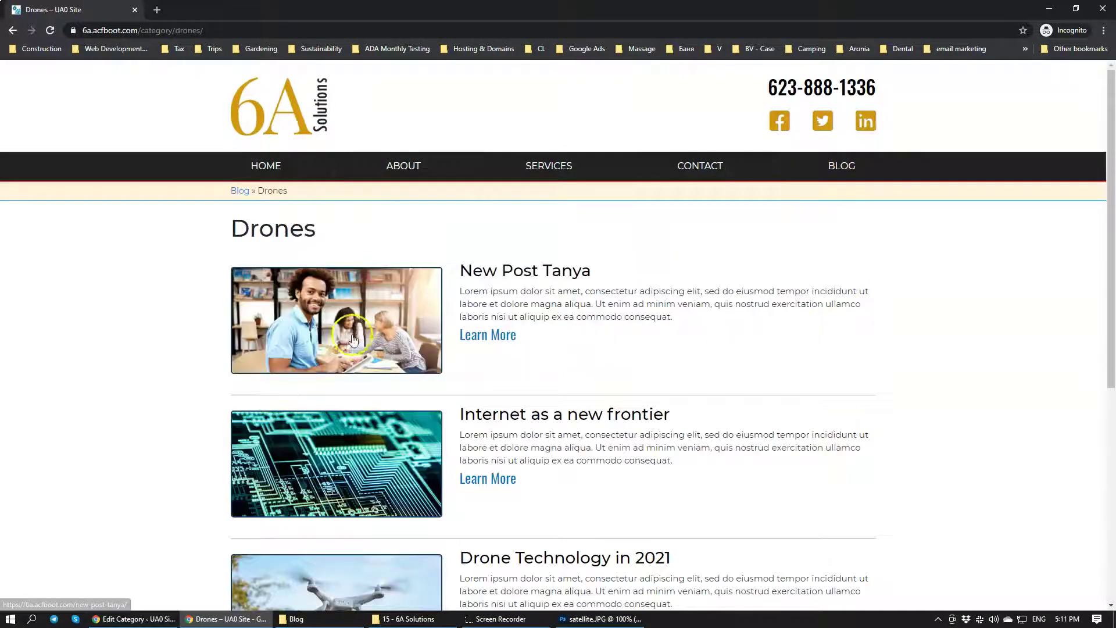
{"action": "scroll", "coordinate": [354, 341], "scroll_direction": "down", "scroll_amount": 6}
{"action": "scroll", "coordinate": [369, 449], "scroll_direction": "up", "scroll_amount": 6}
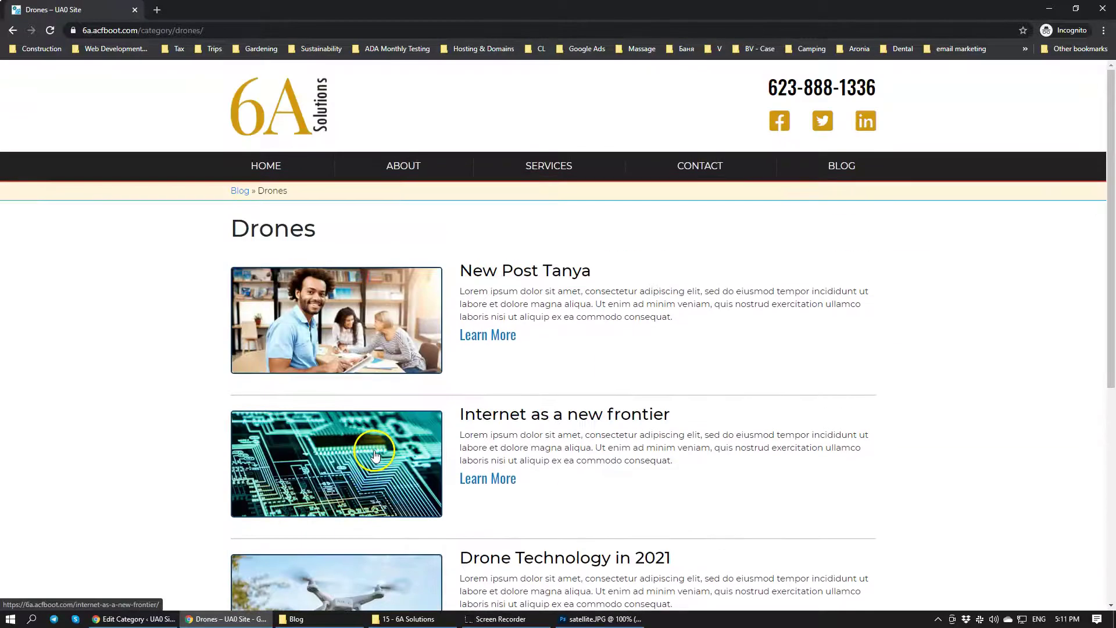
{"action": "left_click", "coordinate": [857, 169]}
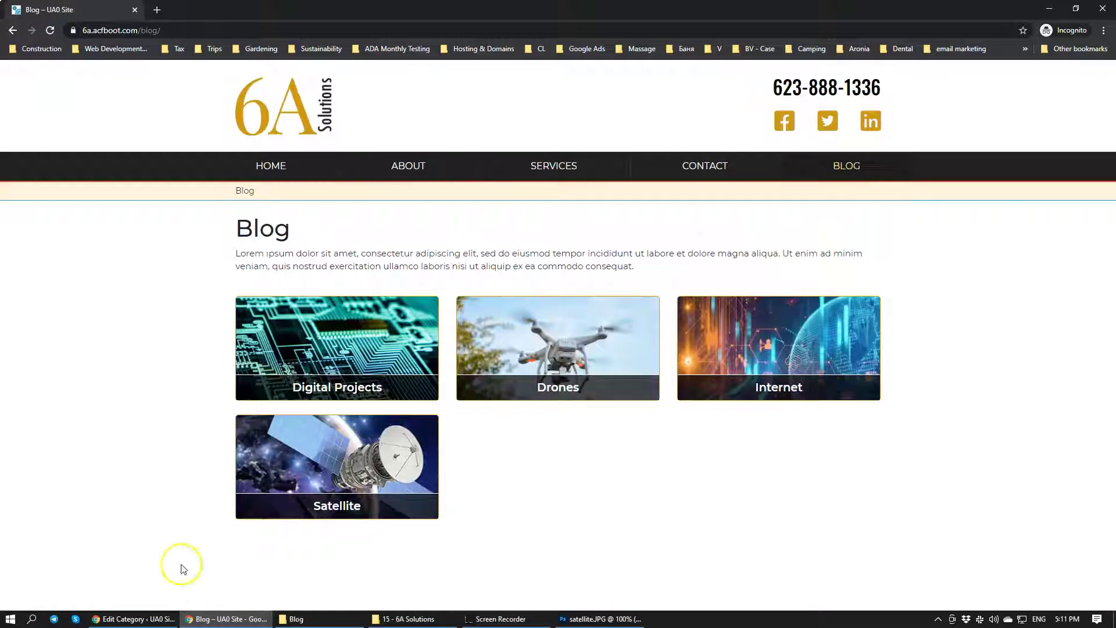
{"action": "left_click", "coordinate": [134, 619]}
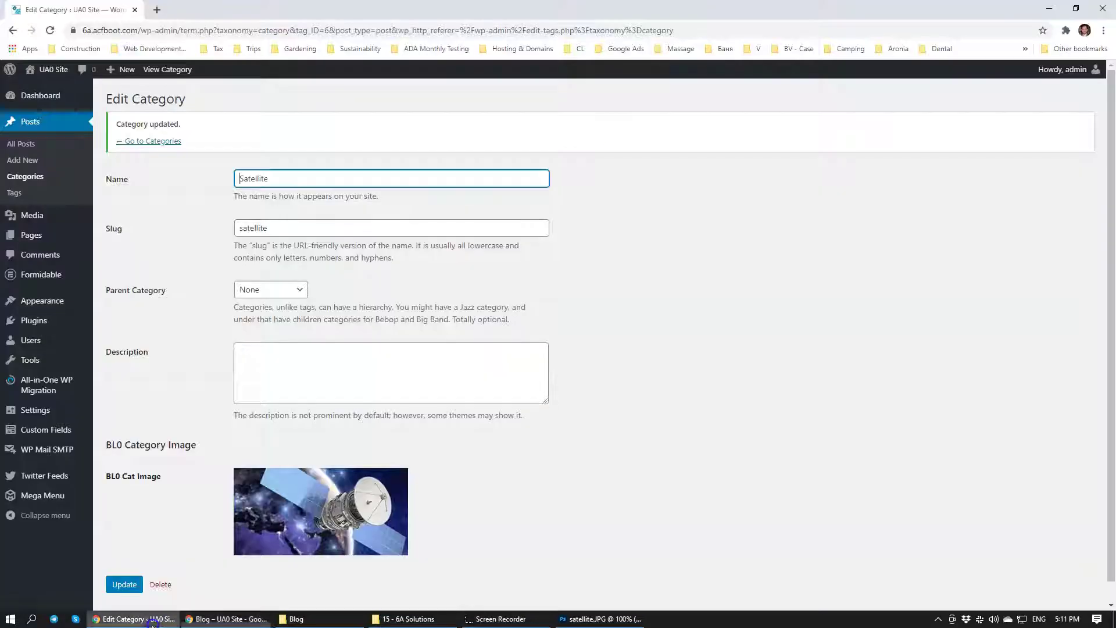
Open Posts > All Posts, listing all 8 published posts.
{"action": "left_click", "coordinate": [21, 144]}
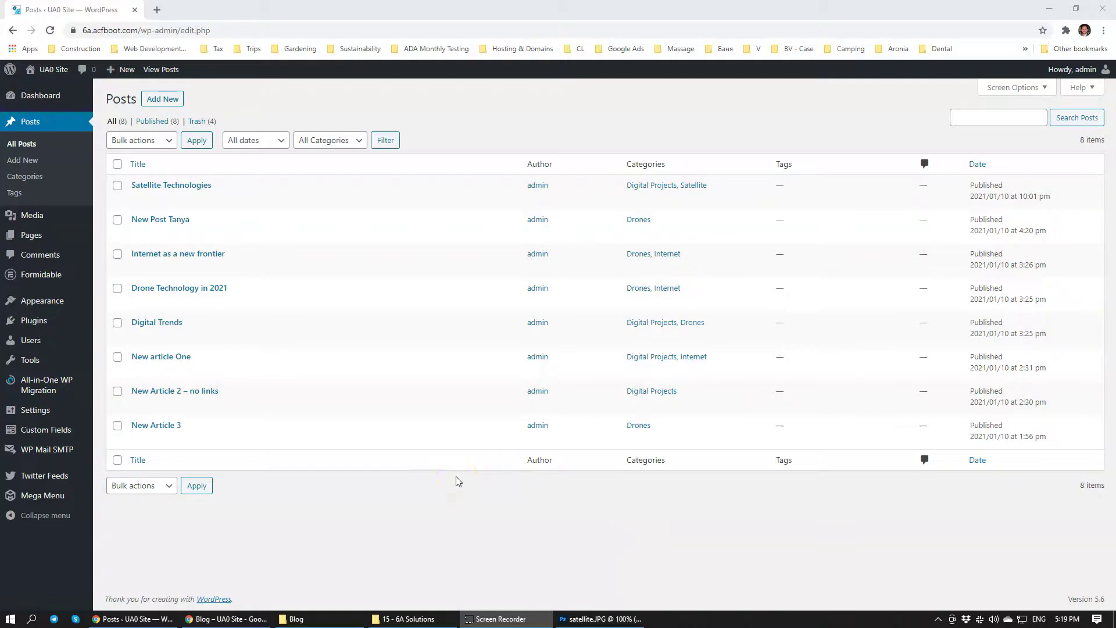
{"action": "mouse_move", "coordinate": [321, 449]}
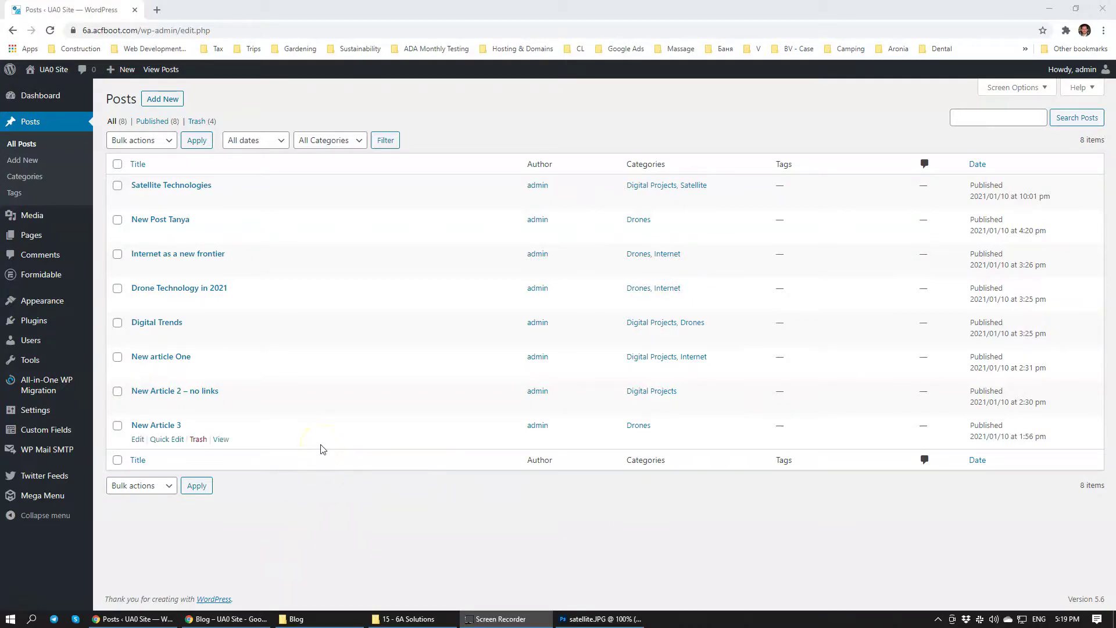